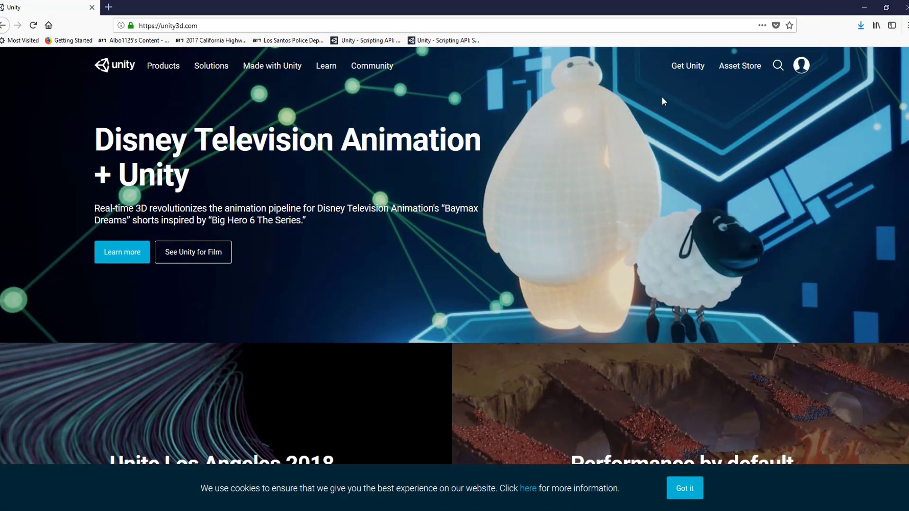
- Open the download page for the free Unity Personal plan and accept the eligibility terms
click(696, 67)
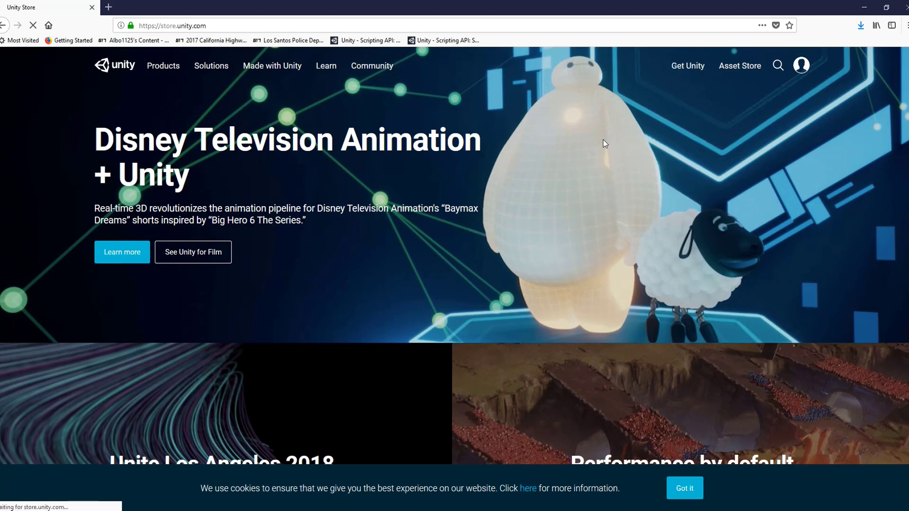
scroll(189, 256, down, 3)
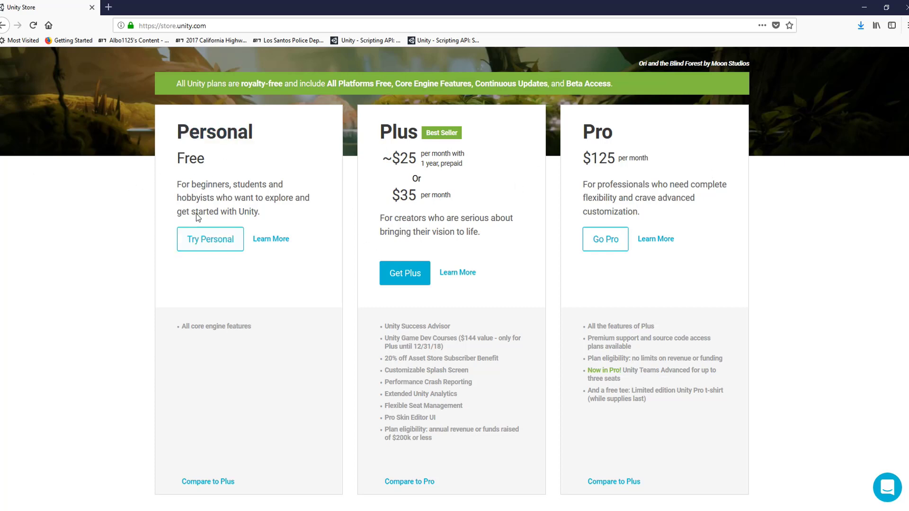
click(213, 237)
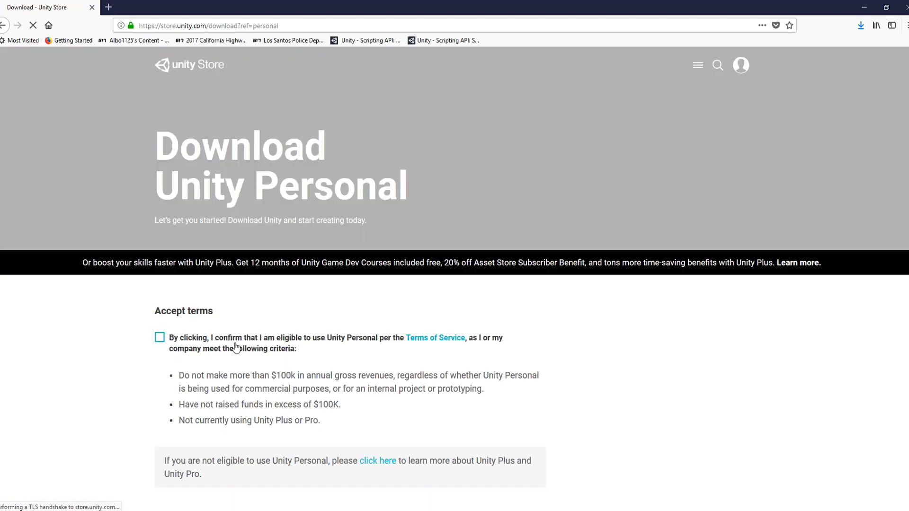
click(235, 348)
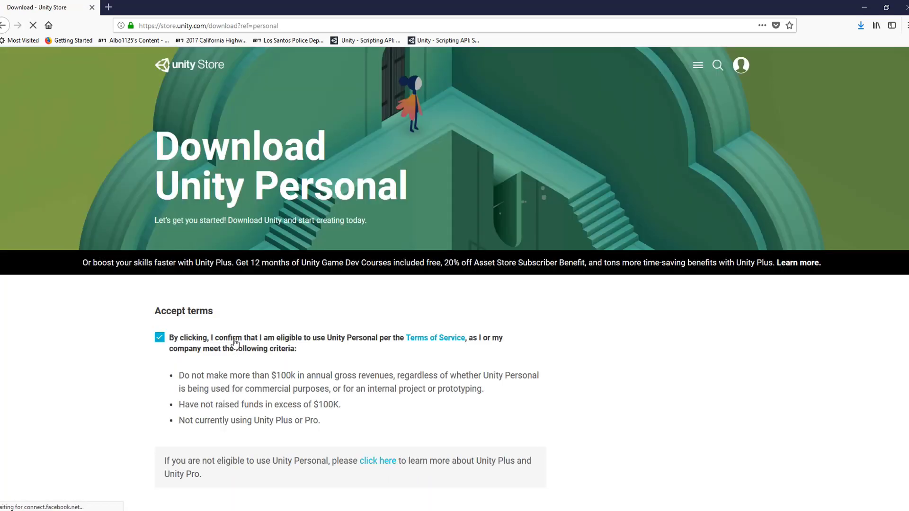
scroll(227, 308, down, 3)
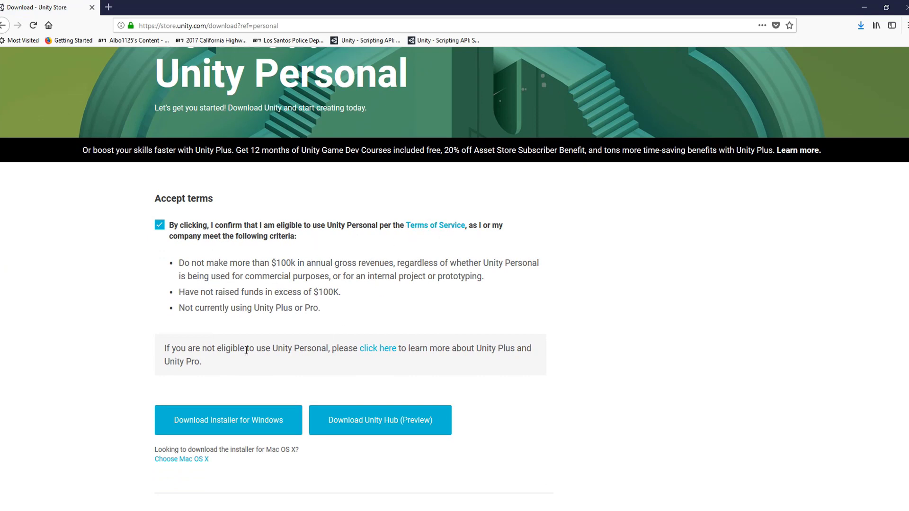
scroll(238, 395, down, 3)
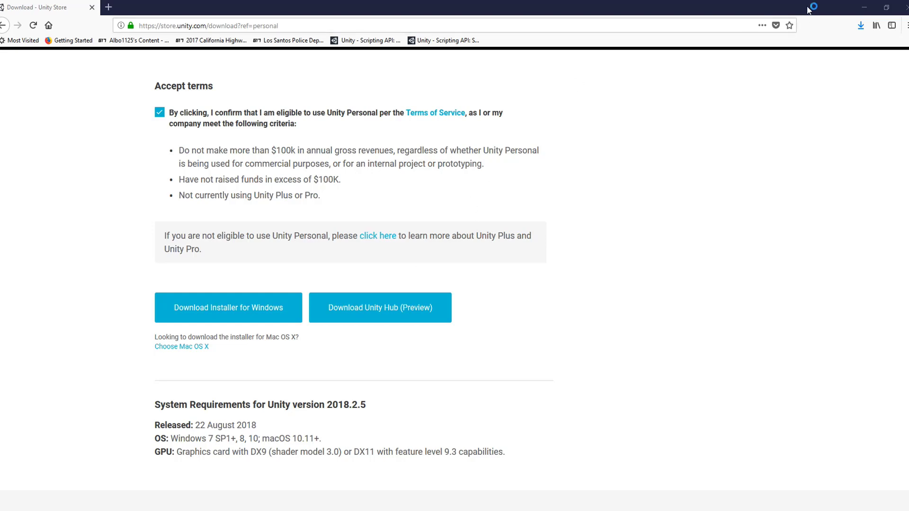
- Switch from the browser to the Unity Hub window and reposition it on the desktop
drag(808, 4, 782, 23)
click(783, 30)
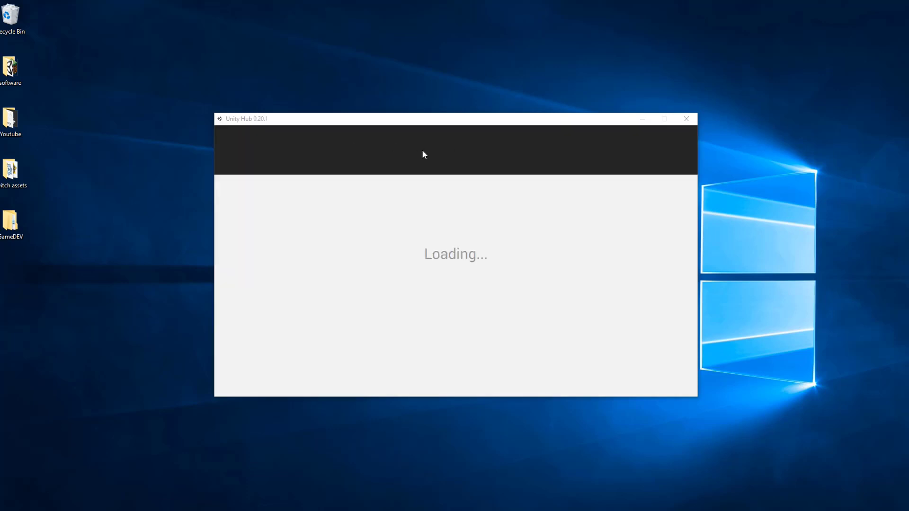
drag(428, 119, 430, 107)
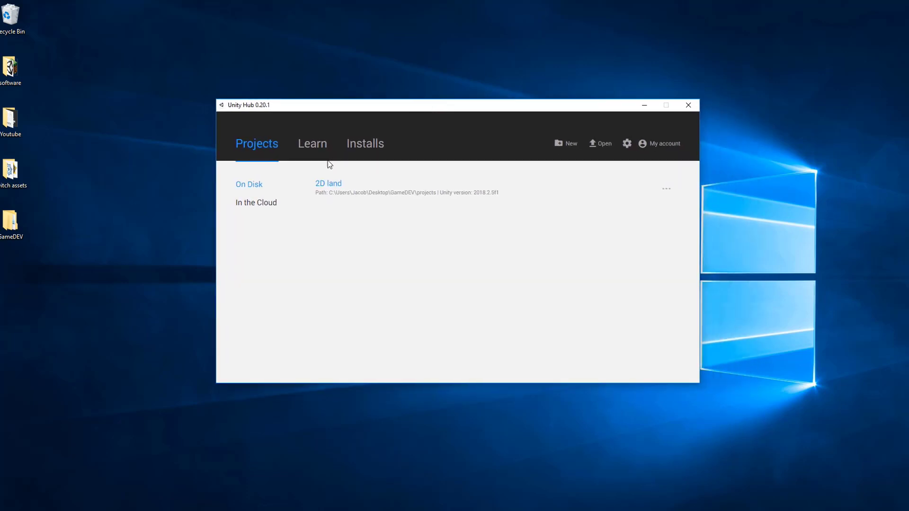
- Look through the Learn section's Getting Started lessons, Tutorial Projects, Resources and Links
click(312, 144)
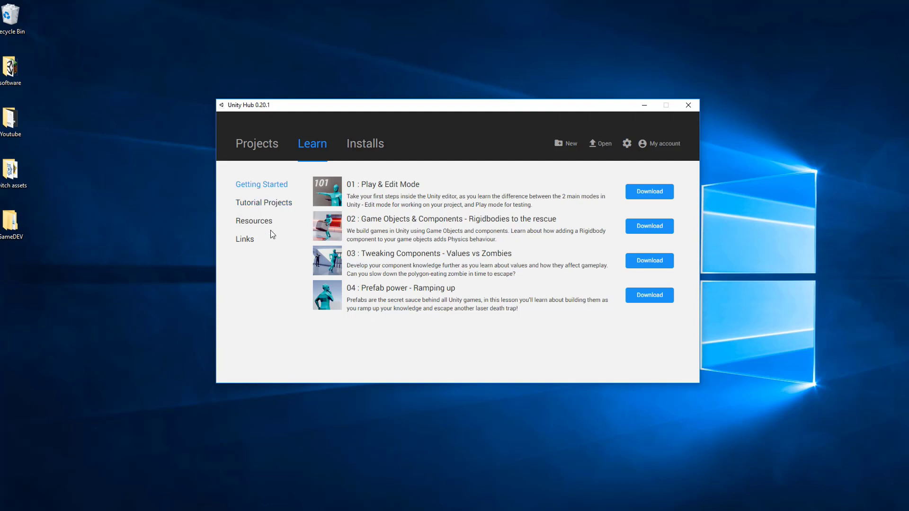
click(277, 203)
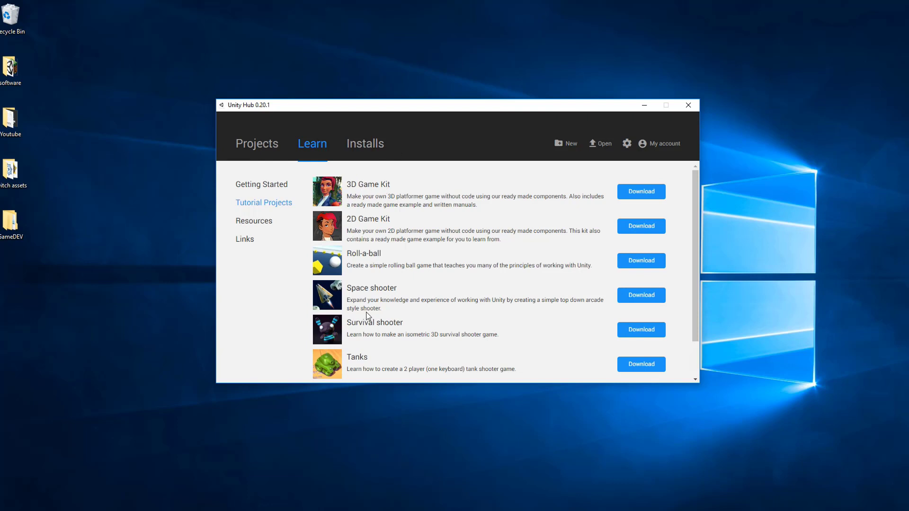
scroll(406, 325, down, 2)
click(268, 221)
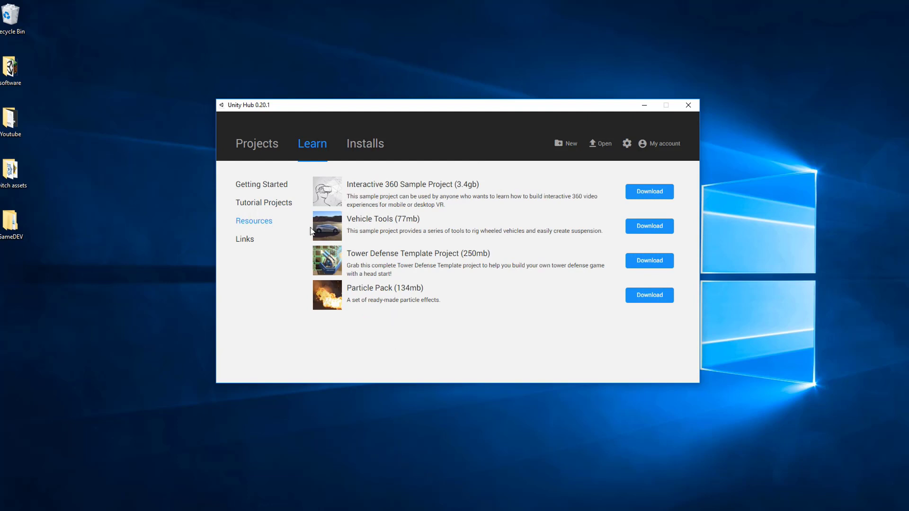
click(245, 239)
scroll(445, 212, down, 1)
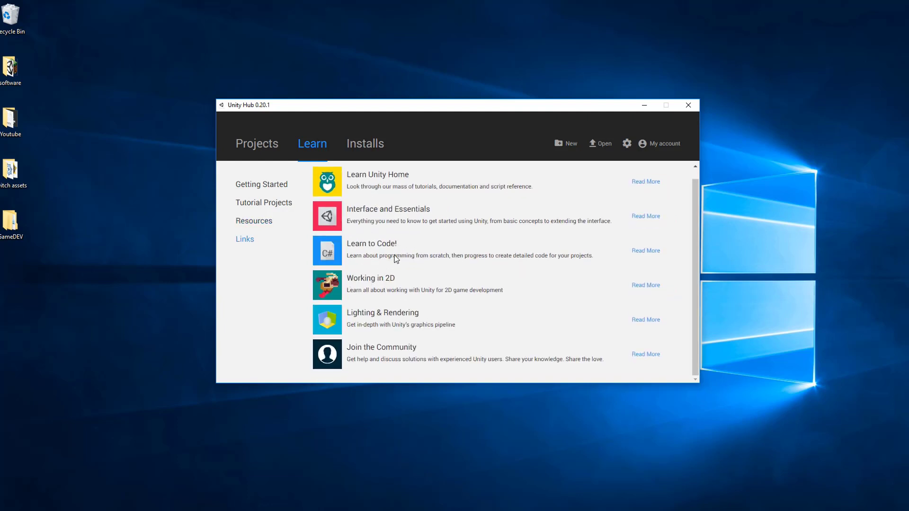
scroll(372, 284, up, 1)
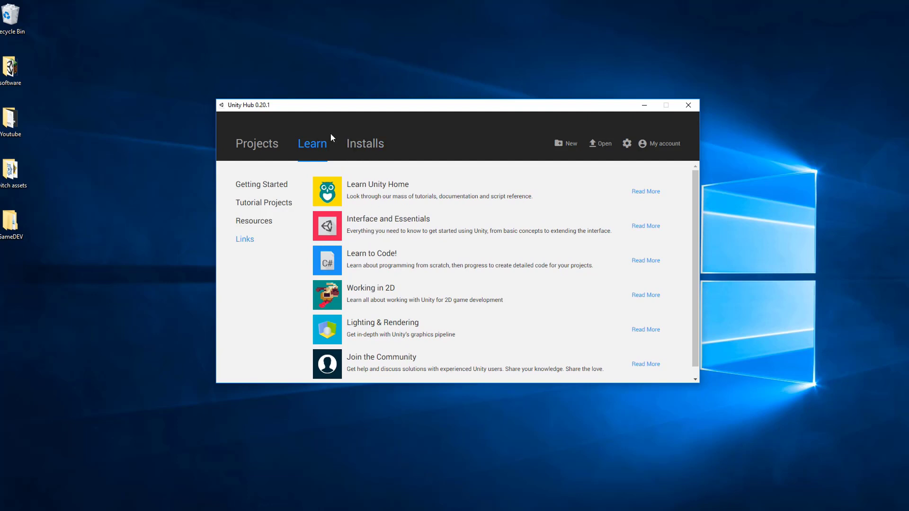
- Examine the installed Unity version's options and the downloadable Official Releases, and return to the project list
click(365, 144)
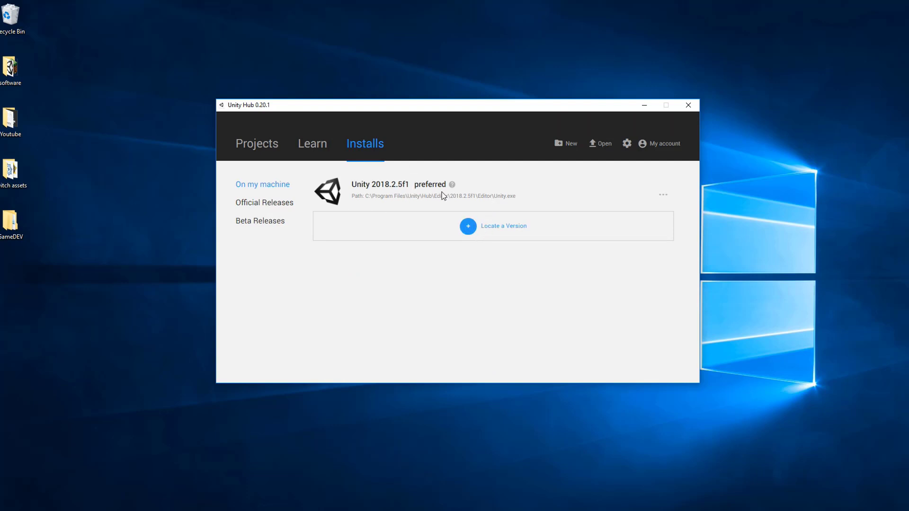
click(663, 196)
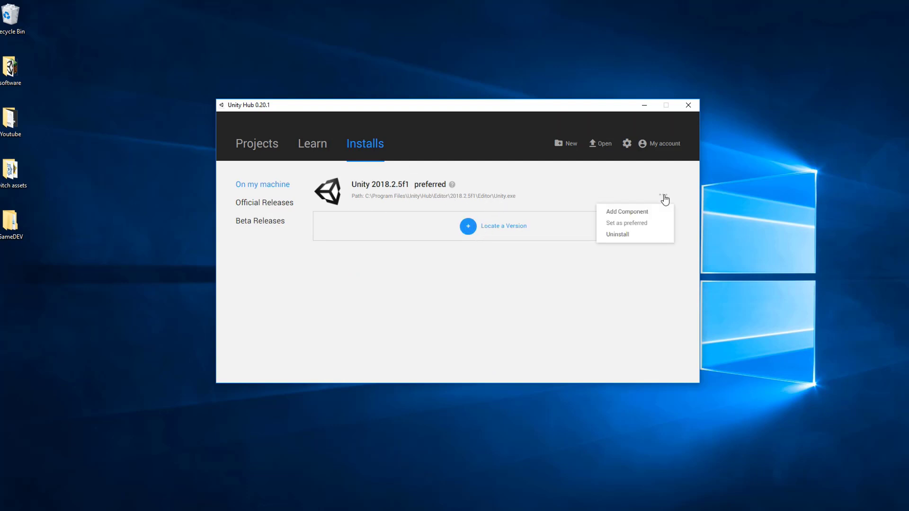
click(496, 225)
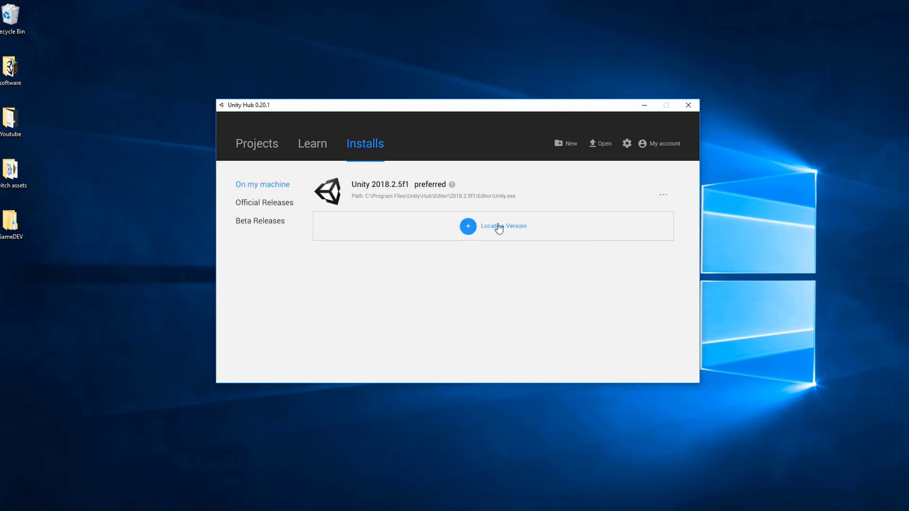
click(266, 144)
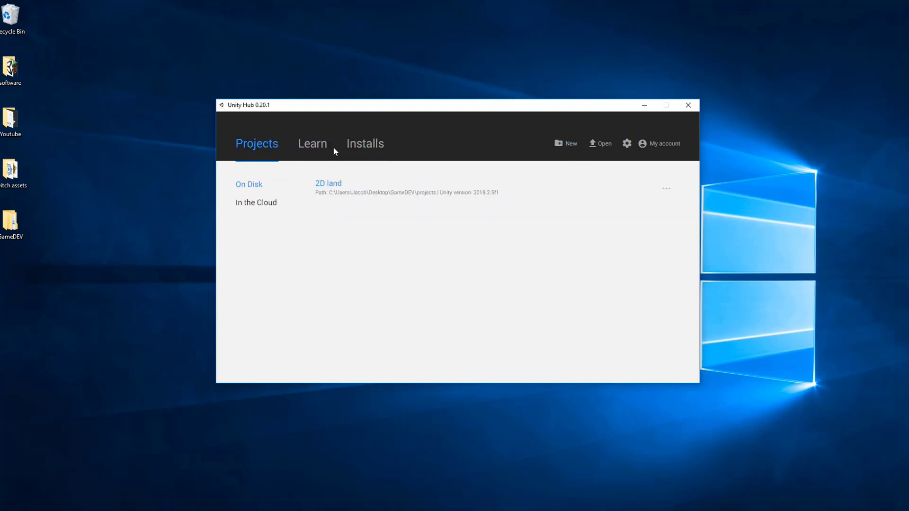
click(359, 150)
click(265, 202)
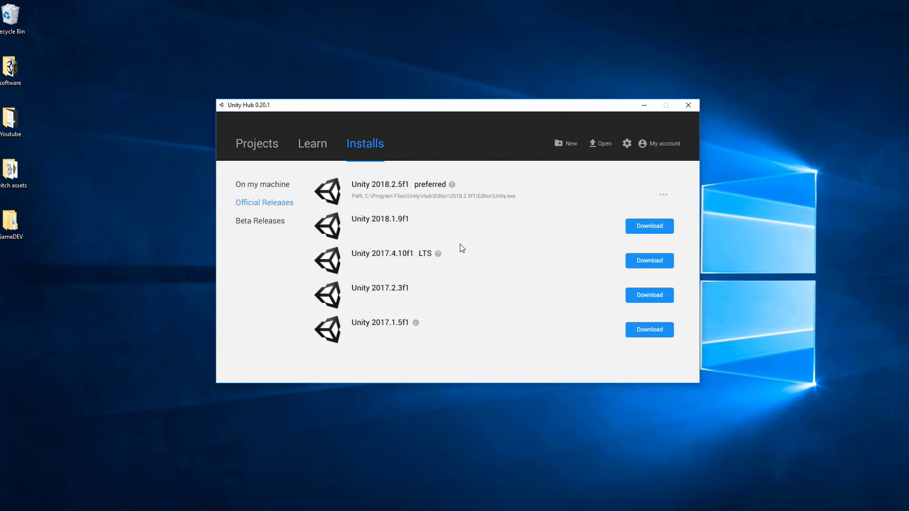
click(265, 153)
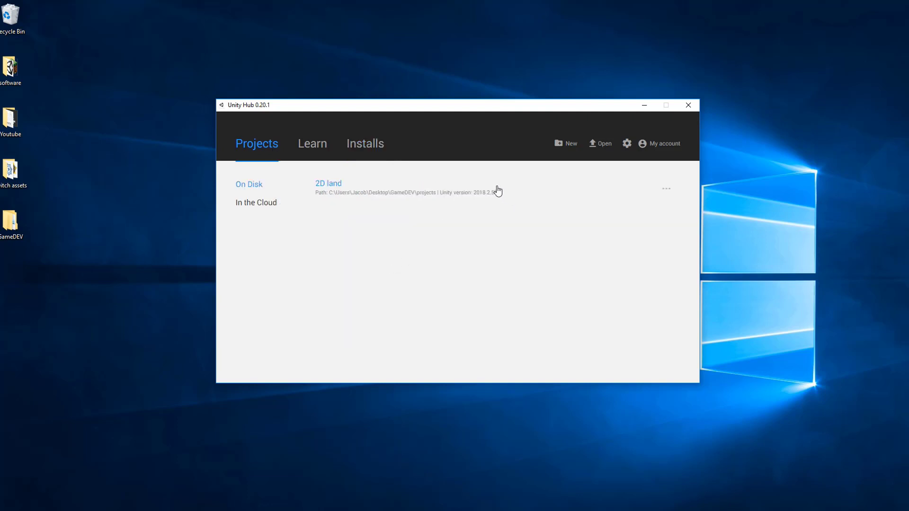
- Start a new project with the 2D template and name it "2D Platforumer"
drag(437, 109, 410, 121)
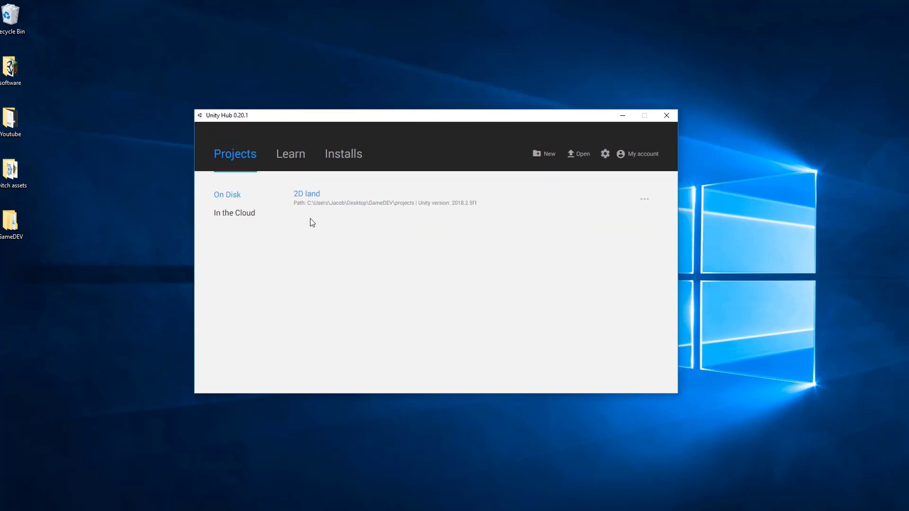
click(545, 154)
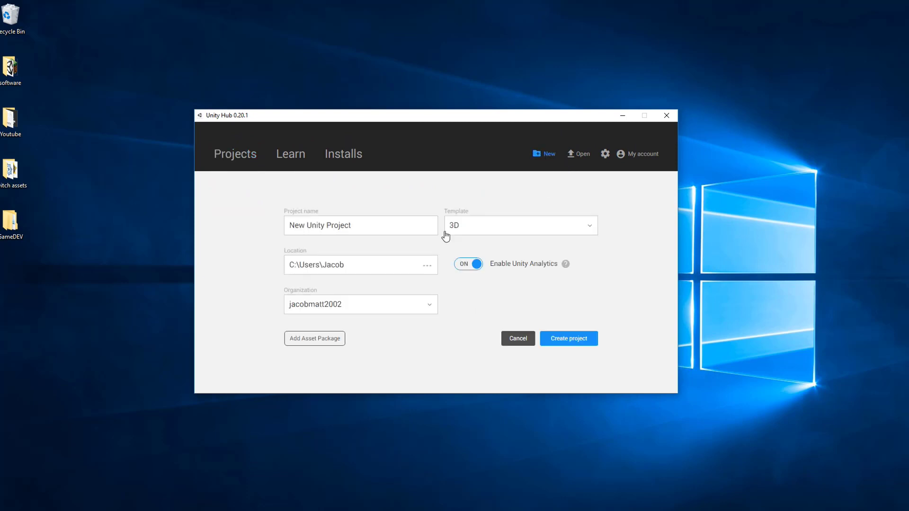
click(487, 227)
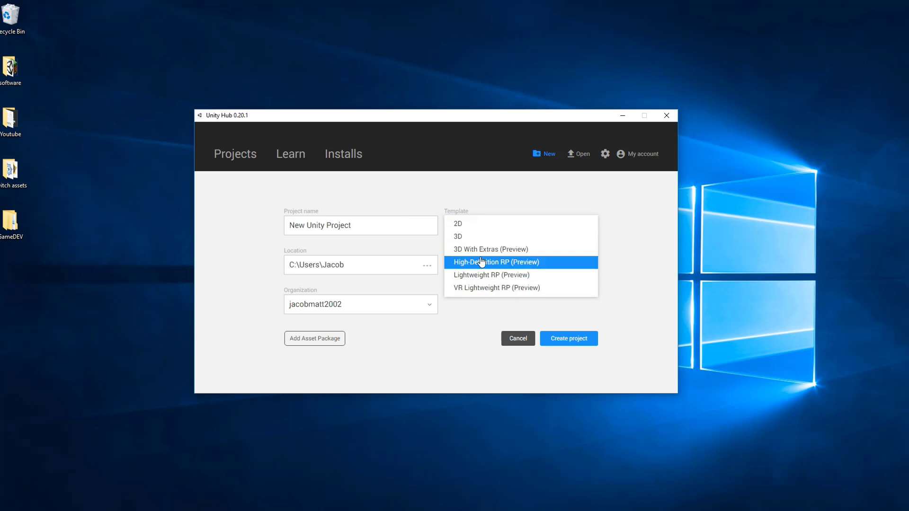
click(470, 226)
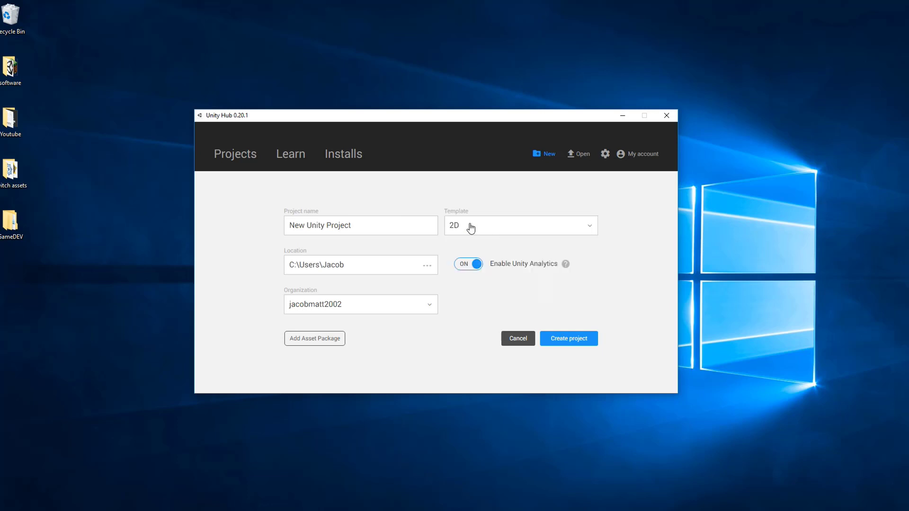
drag(354, 225, 114, 198)
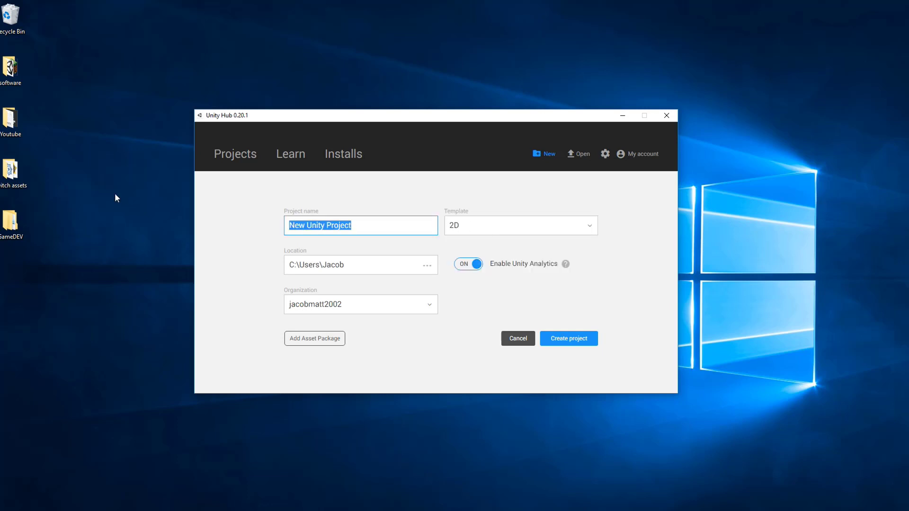
text("D)
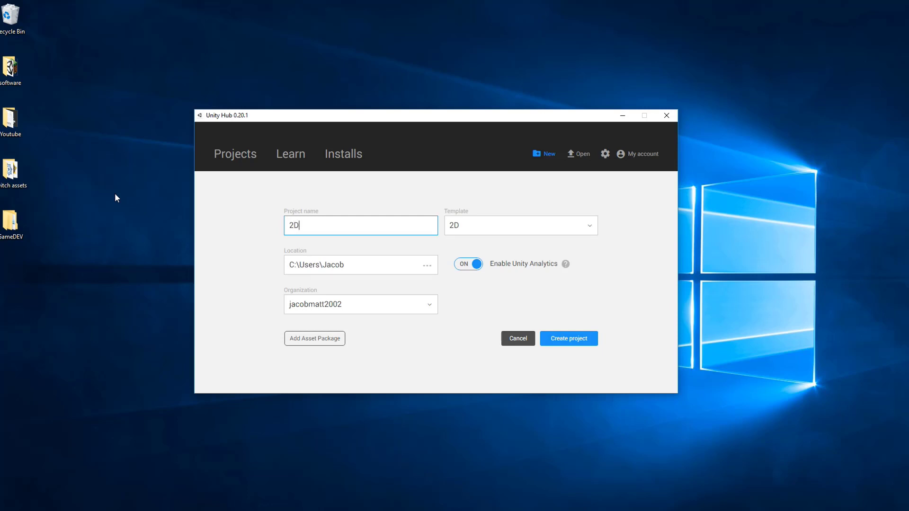
text( Platforumer)
- Create the project in the Desktop\GameDEV\projects folder with Unity Analytics disabled
click(427, 266)
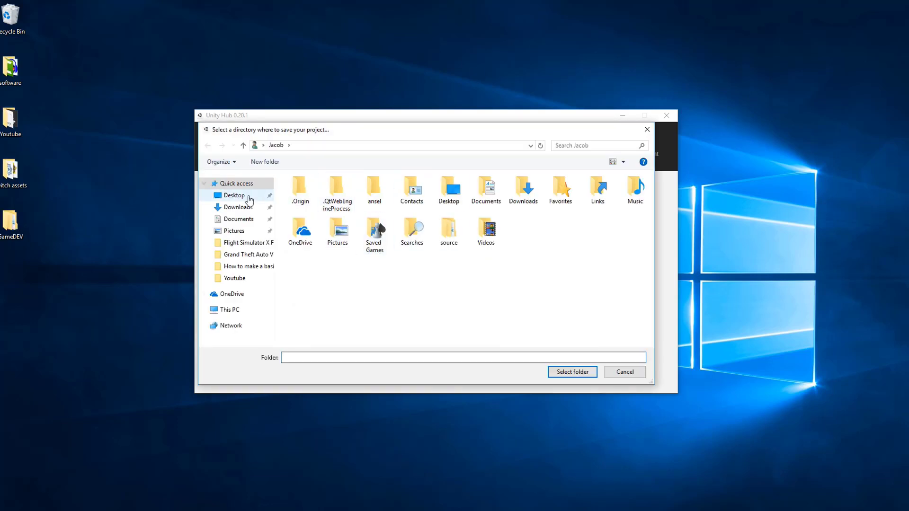
click(234, 195)
click(313, 190)
double_click(314, 190)
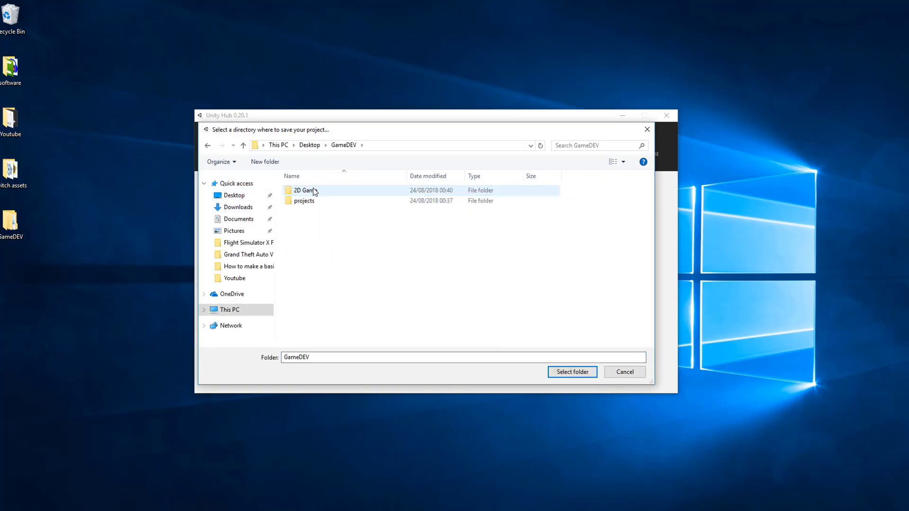
double_click(305, 200)
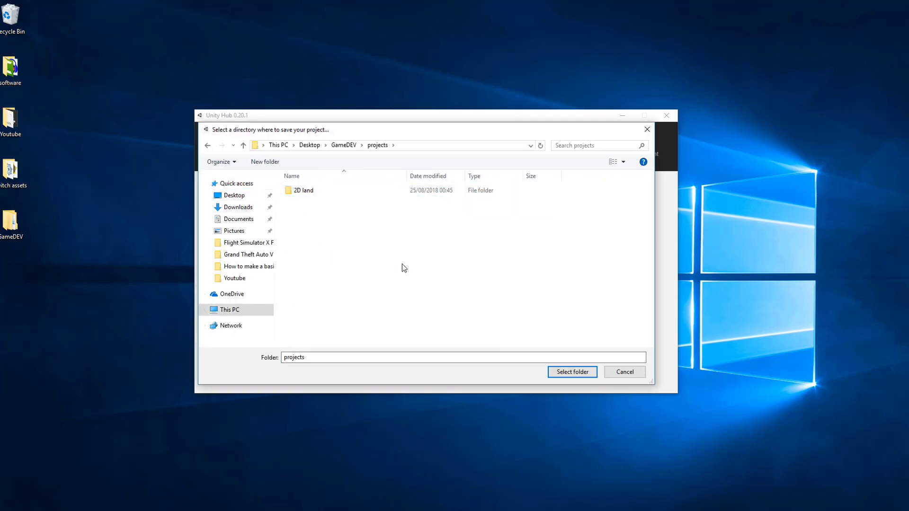
click(565, 370)
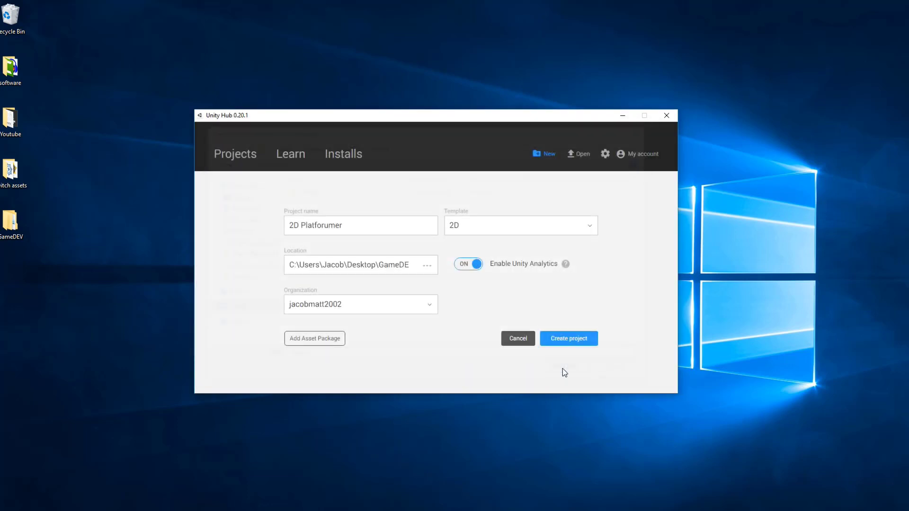
click(472, 269)
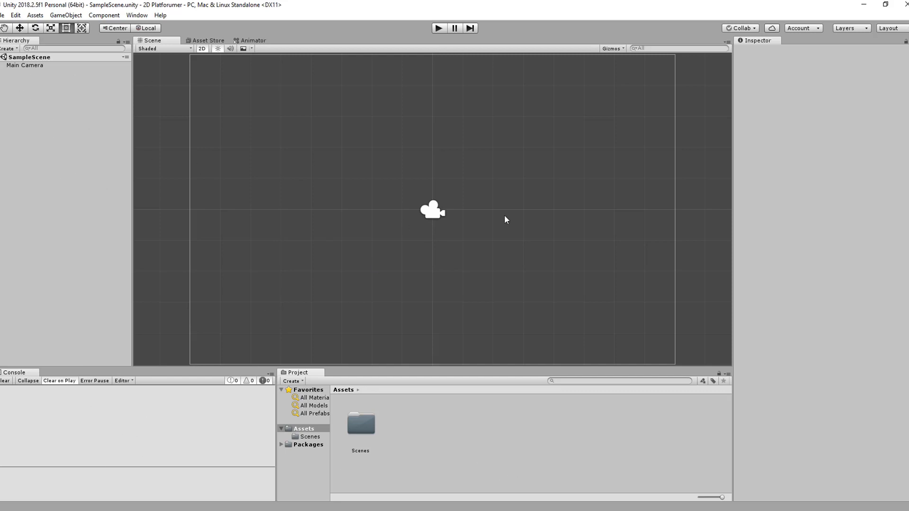
- Open the Asset Store in the editor and browse the featured and Most Popular assets on its home page
scroll(505, 163, down, 2)
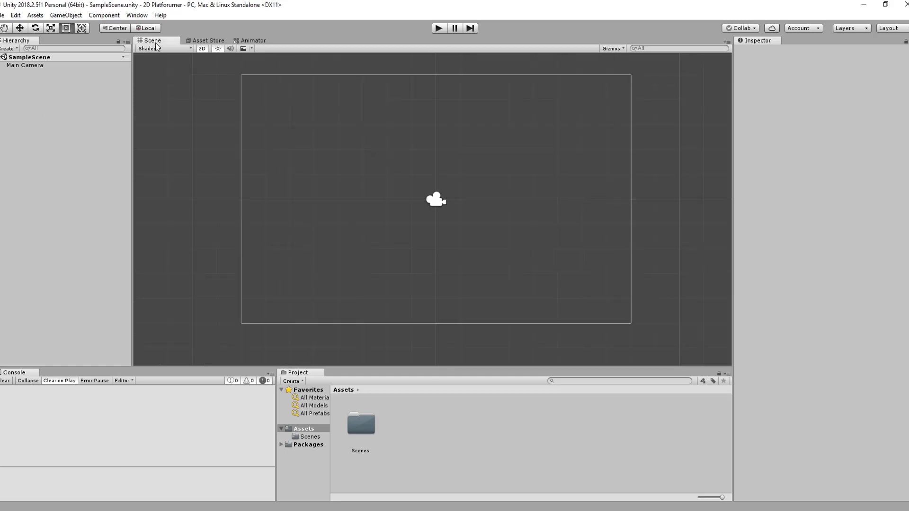
click(191, 41)
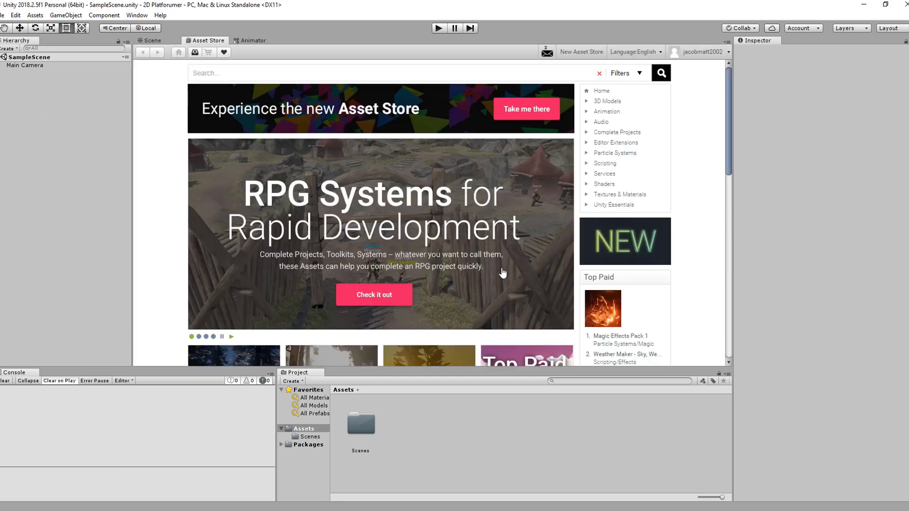
scroll(570, 204, down, 2)
scroll(570, 204, down, 5)
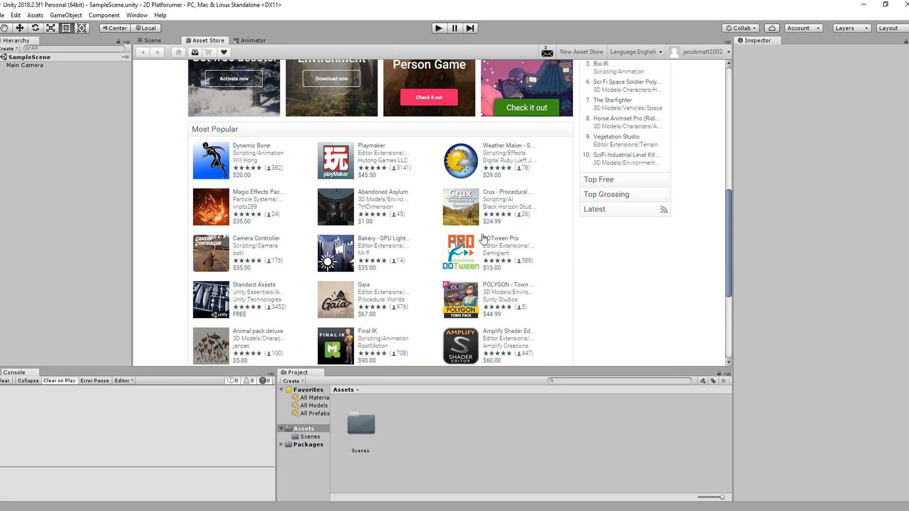
scroll(397, 289, up, 6)
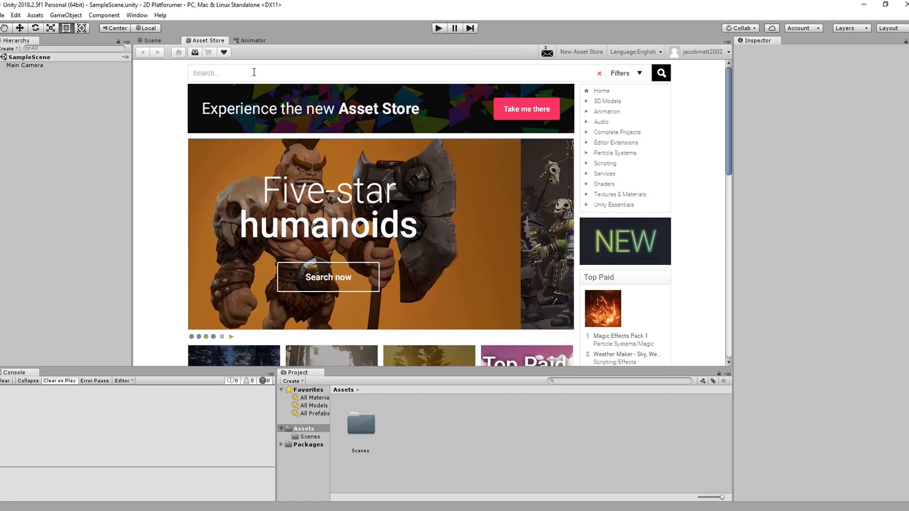
- Search the Asset Store for "2D" and limit the results to free assets only
click(254, 75)
text(2)
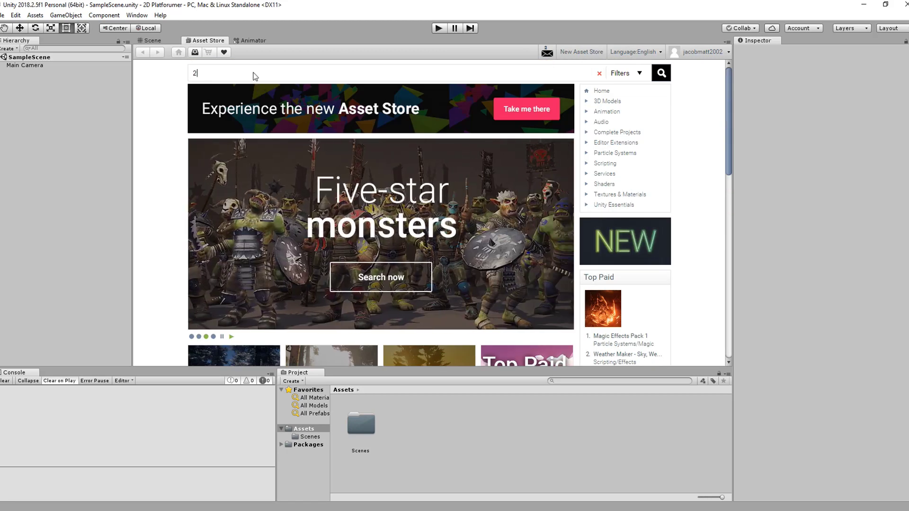
text(D)
key(Return)
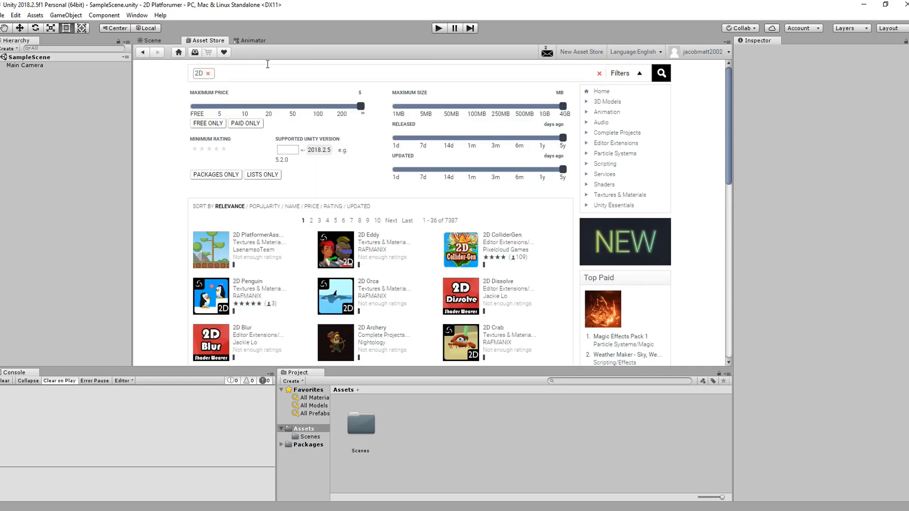
click(202, 124)
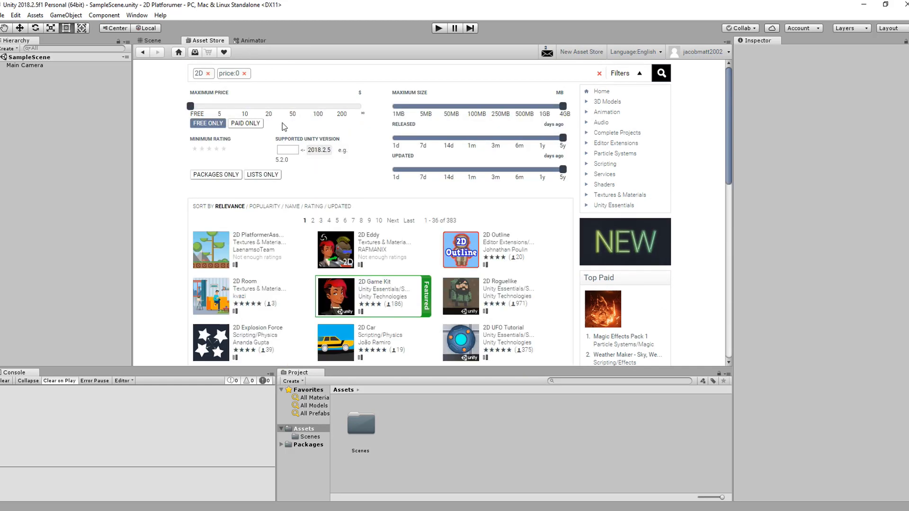
- Browse the free 2D results, go to page 4, and open the Sunny Land asset page
scroll(286, 131, down, 5)
scroll(286, 132, up, 4)
click(332, 207)
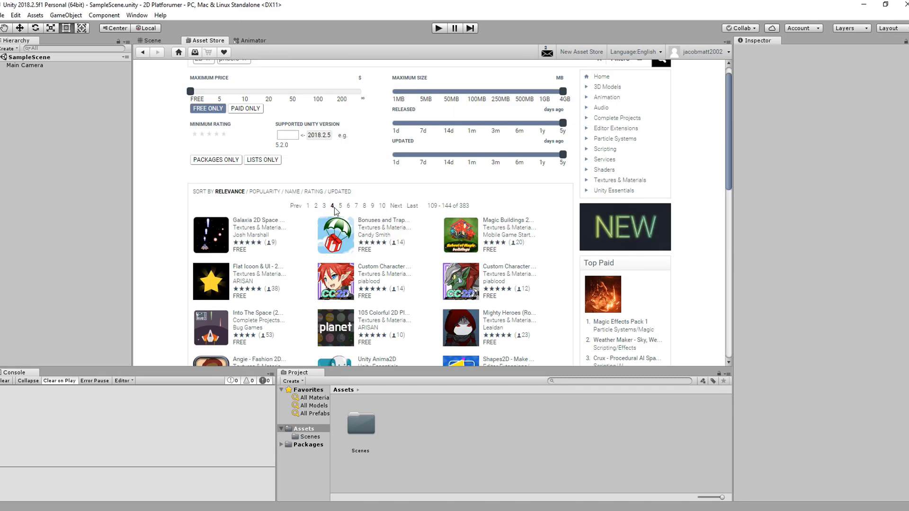
scroll(314, 206, down, 7)
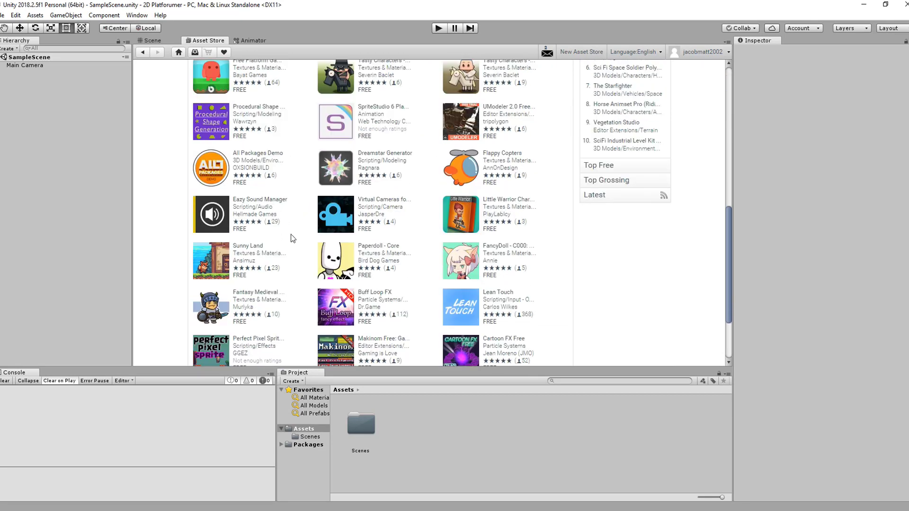
click(257, 246)
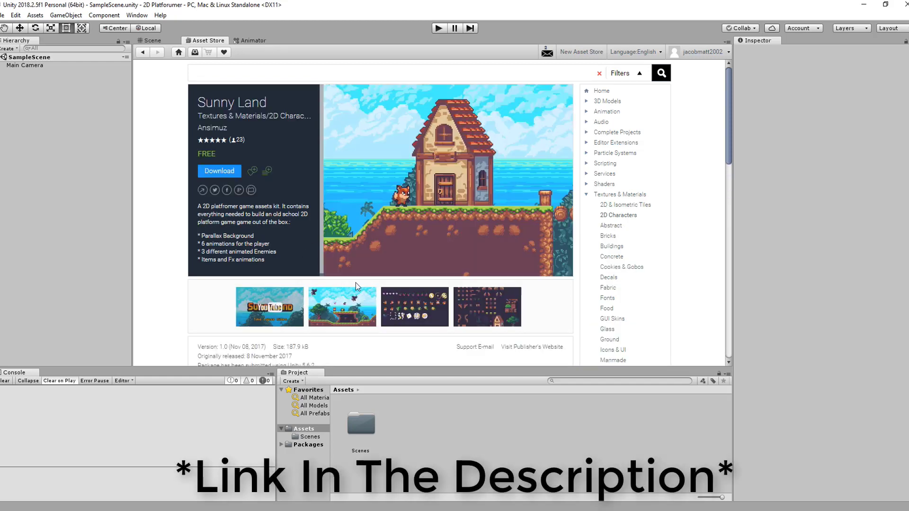
- Examine the Sunny Land preview images of the level scene and the item sprites
scroll(367, 284, down, 2)
scroll(369, 270, up, 1)
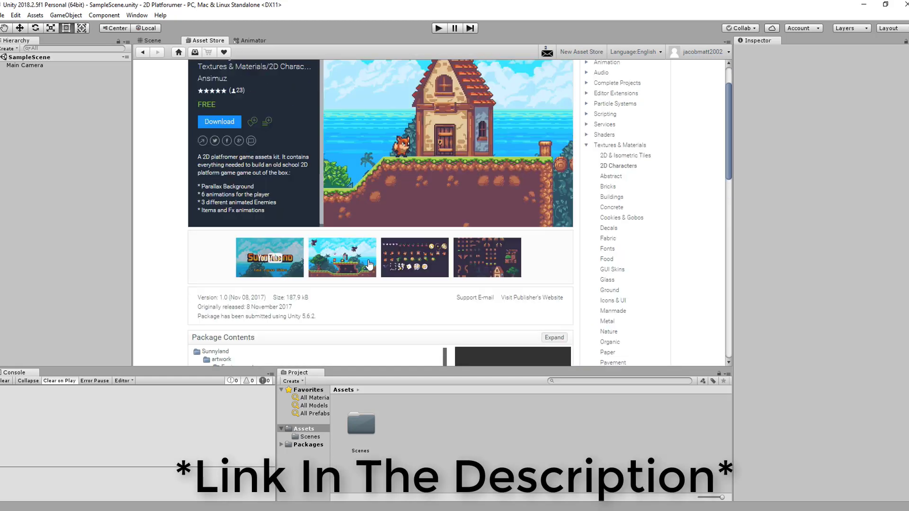
click(428, 186)
scroll(426, 248, down, 2)
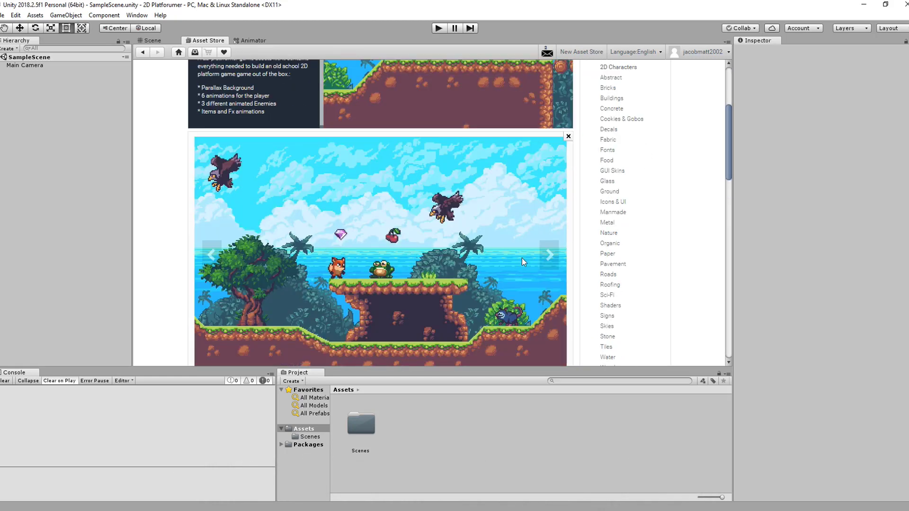
click(548, 255)
scroll(426, 256, up, 3)
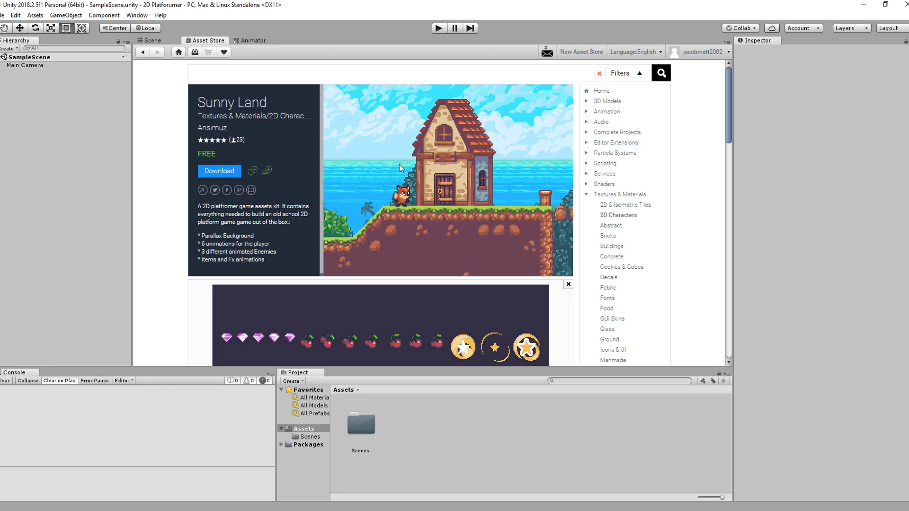
- Download the Sunny Land package and accept the Asset Store Terms of Service
click(220, 171)
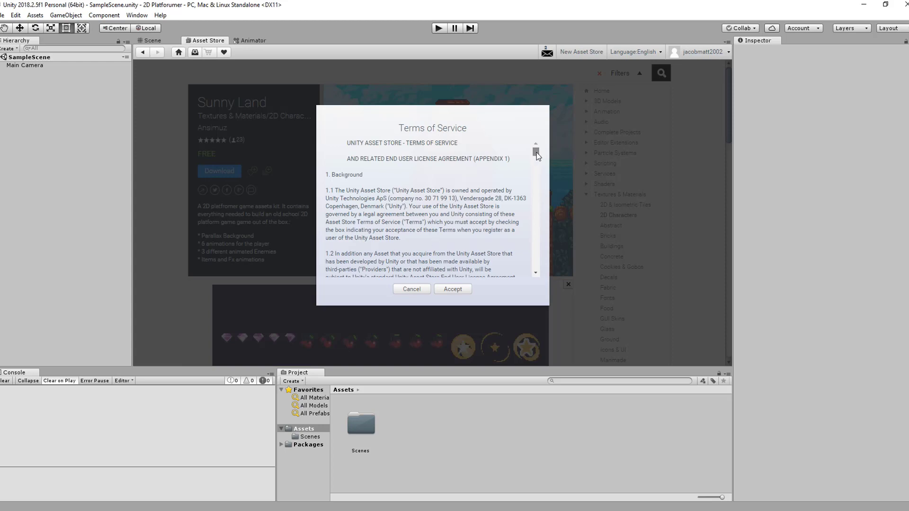
drag(536, 152, 536, 267)
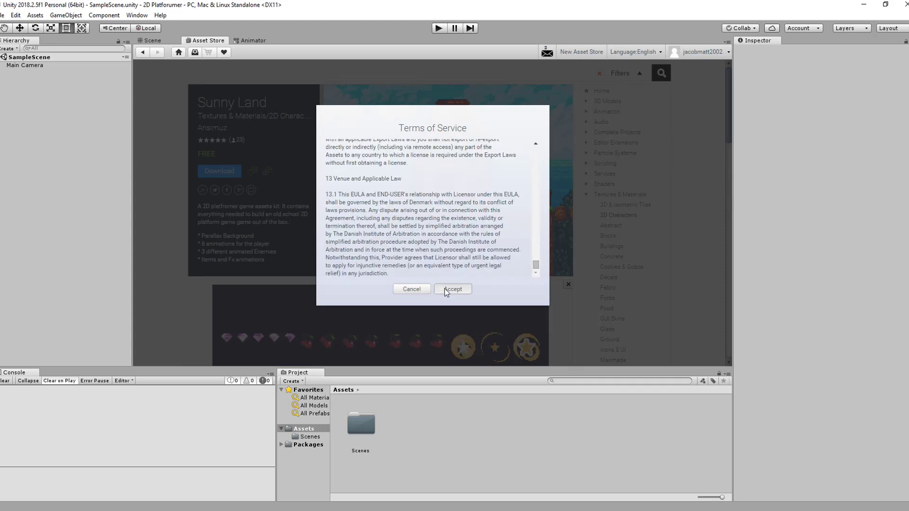
click(447, 290)
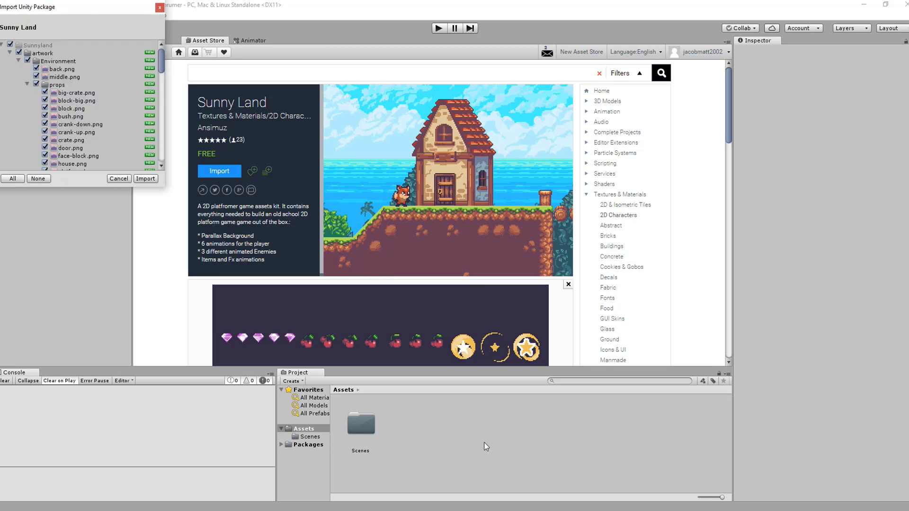
- Import all files of the Sunny Land package into the project
drag(58, 5, 362, 101)
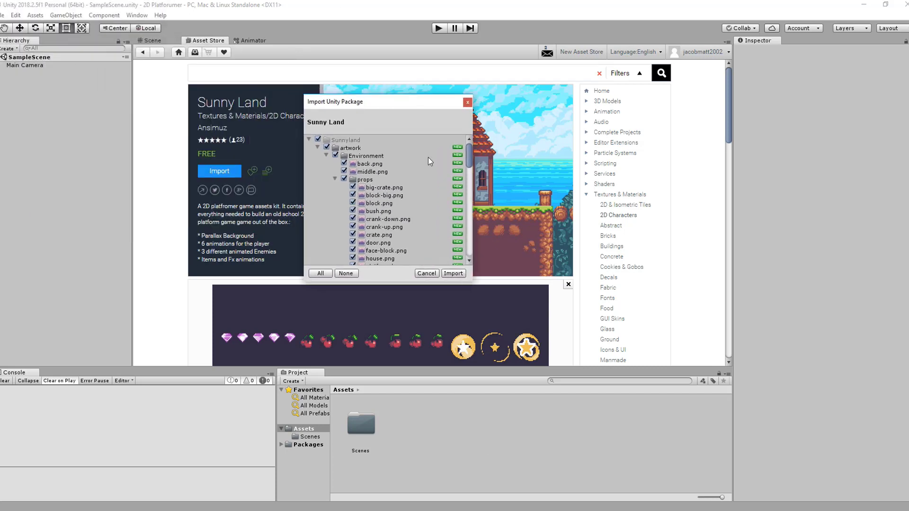
mouse_move(469, 152)
mouse_down()
mouse_move(464, 199)
mouse_move(469, 141)
mouse_up()
click(459, 276)
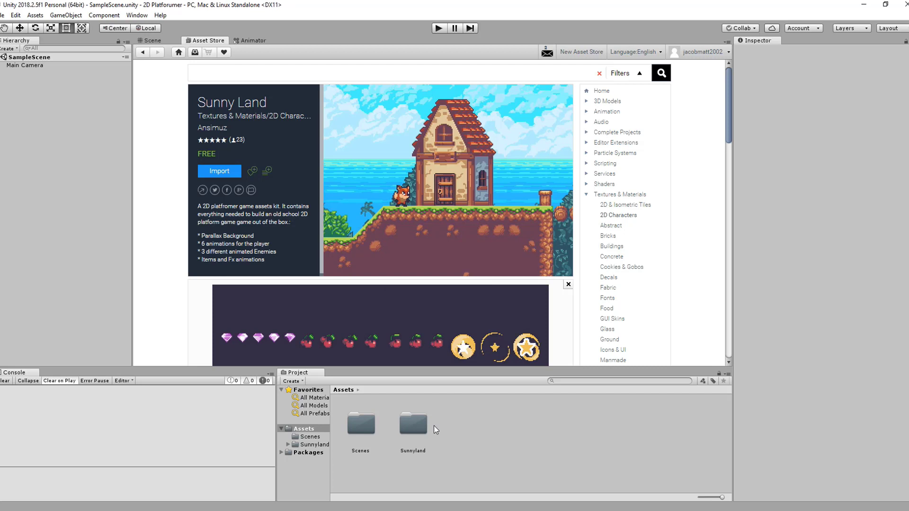
- Open the demo scene from the Scenes folder inside the imported Sunnyland folder
click(416, 422)
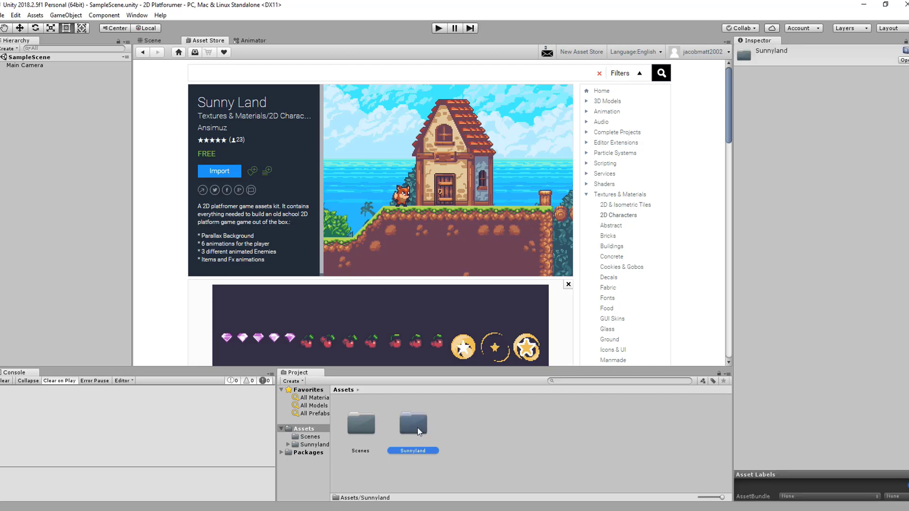
double_click(418, 427)
double_click(413, 424)
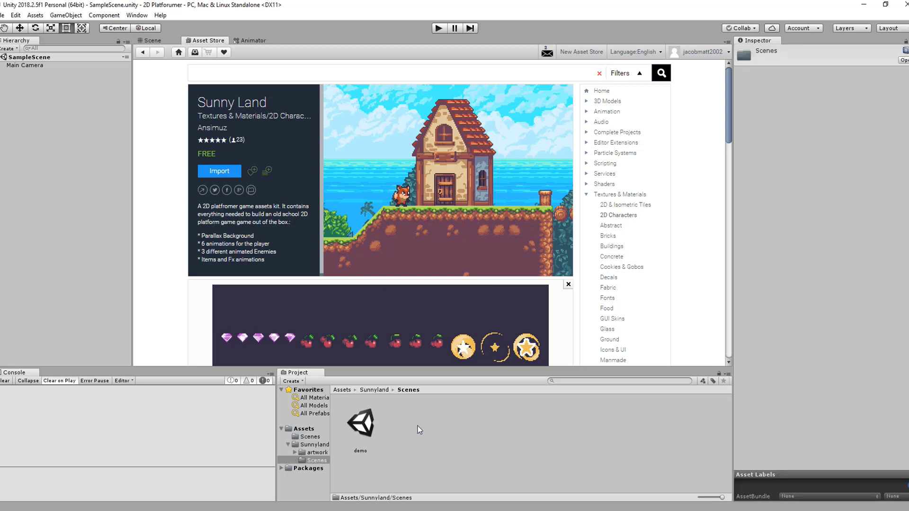
double_click(372, 423)
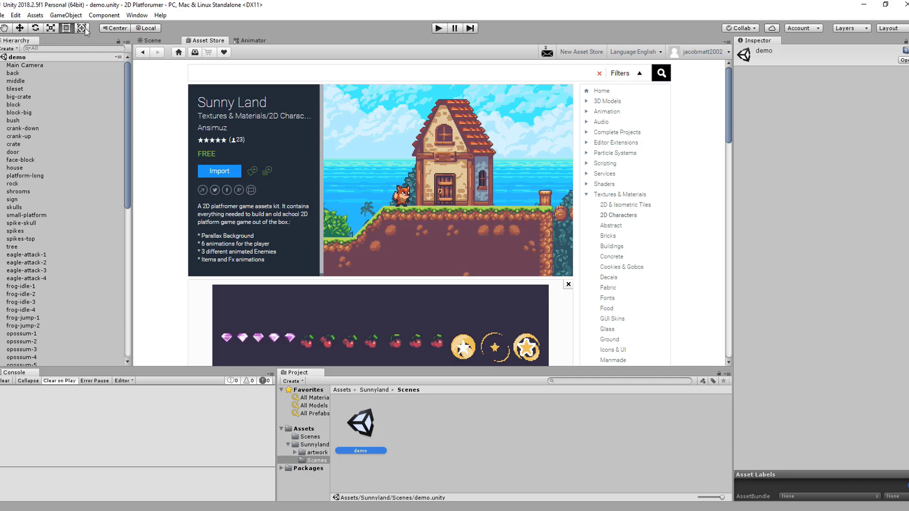
- Examine the demo scene's character, enemy, item, background and tileset sprites in the Scene view
click(150, 40)
middle_drag(363, 170, 462, 79)
scroll(424, 214, up, 7)
middle_drag(424, 213, 485, 156)
scroll(485, 156, up, 5)
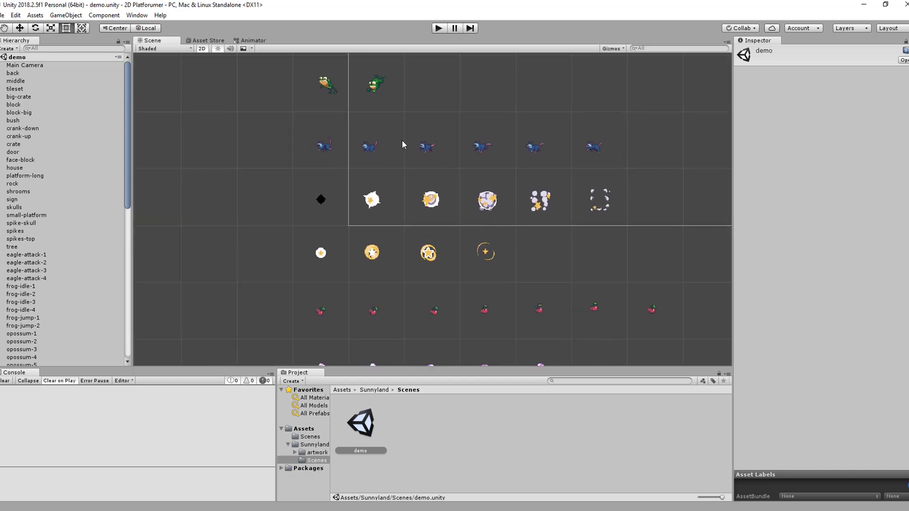
middle_drag(541, 170, 522, 18)
middle_drag(453, 226, 469, 98)
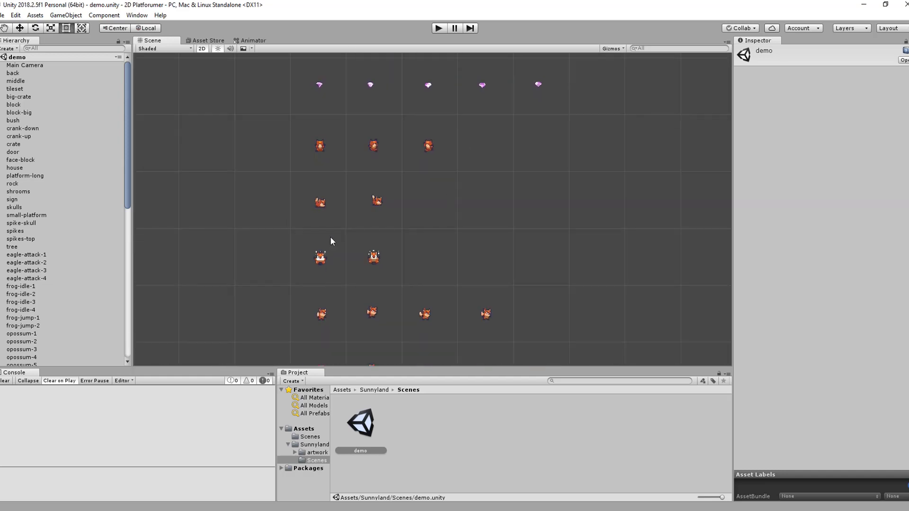
middle_drag(533, 212, 454, 264)
scroll(450, 254, down, 8)
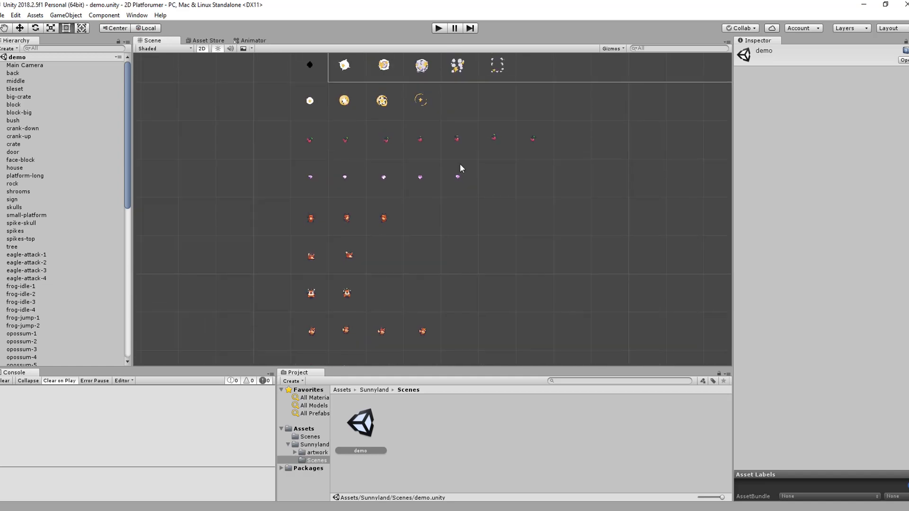
middle_drag(449, 125, 405, 340)
middle_drag(422, 166, 297, 389)
middle_drag(370, 310, 428, 287)
scroll(416, 277, down, 3)
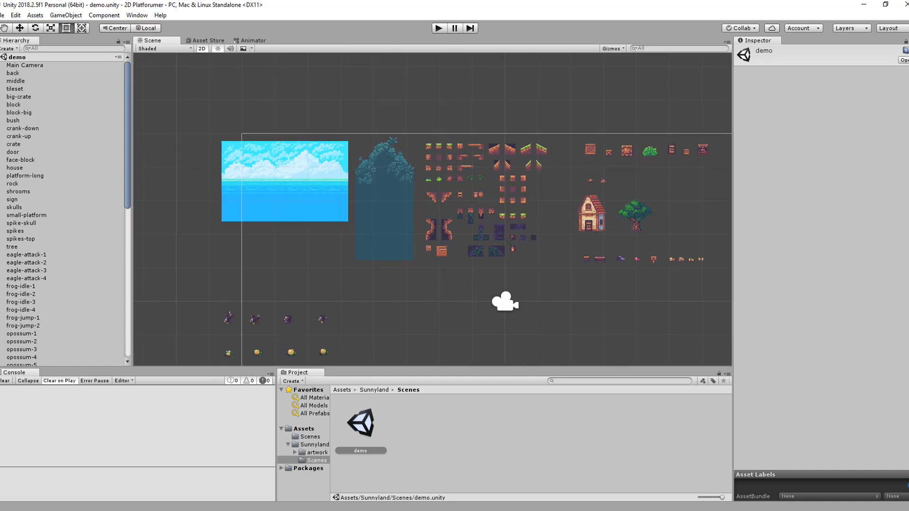
- Create a new empty scene and frame its camera area in the Scene view
click(2, 15)
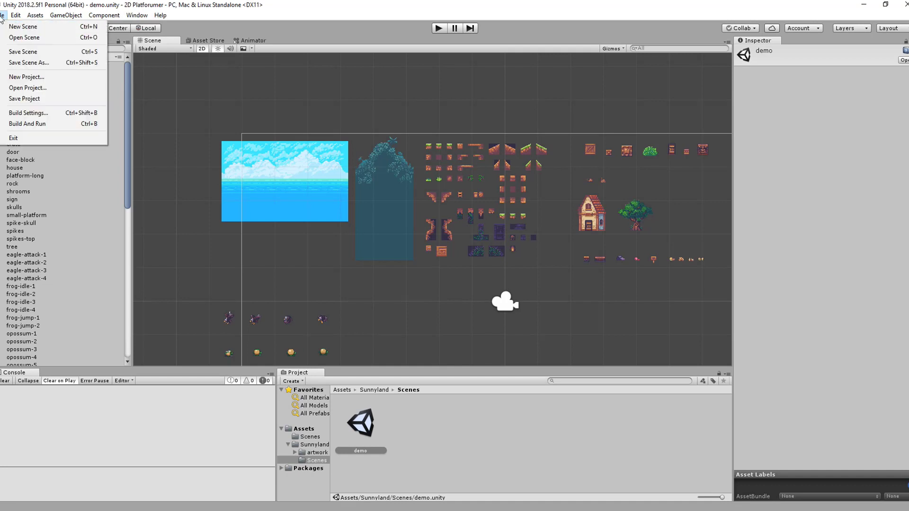
click(17, 29)
scroll(440, 207, down, 2)
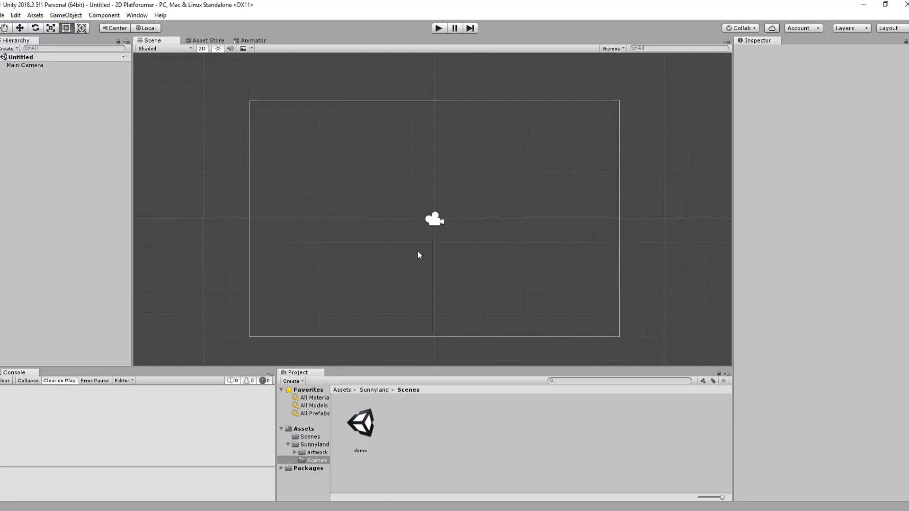
- Bring the floating Game view over the editor to inspect it, and move it back off
drag(908, 124, 224, 75)
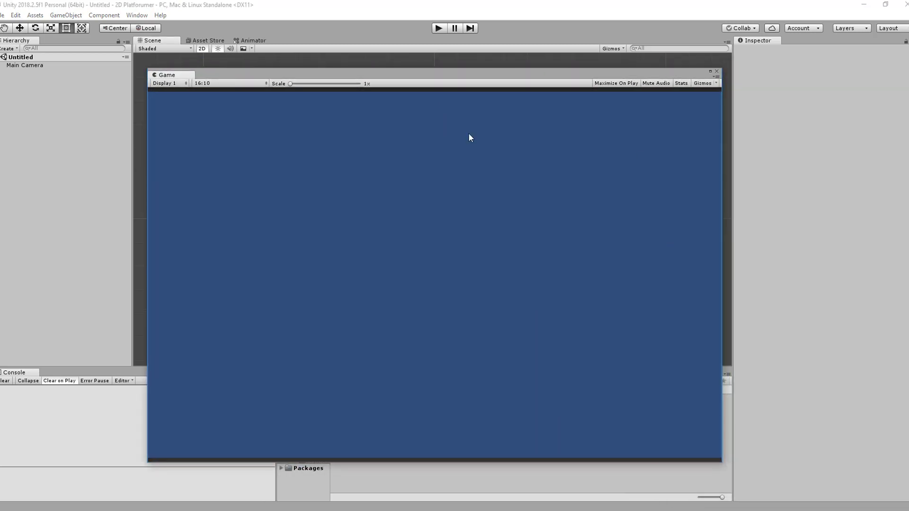
drag(289, 73, 908, 95)
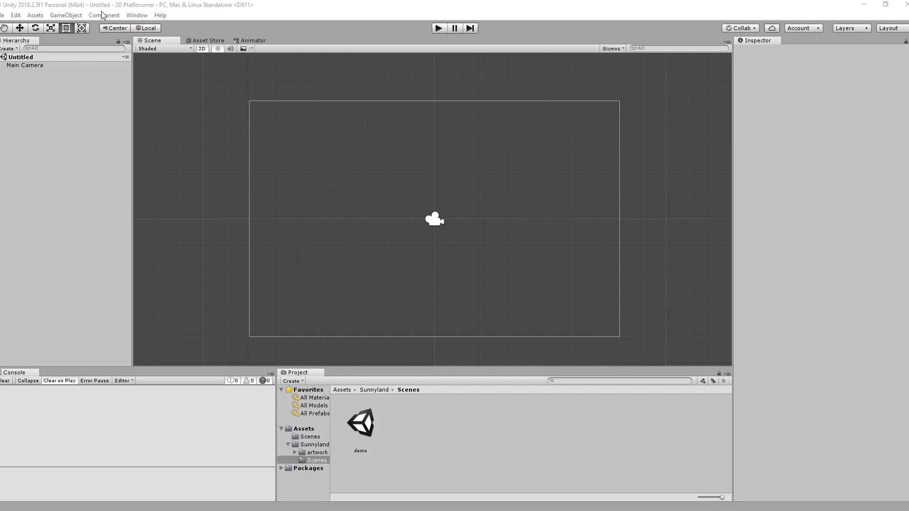
- Add a 2D Tilemap to the new scene and select its parent Grid object
click(137, 15)
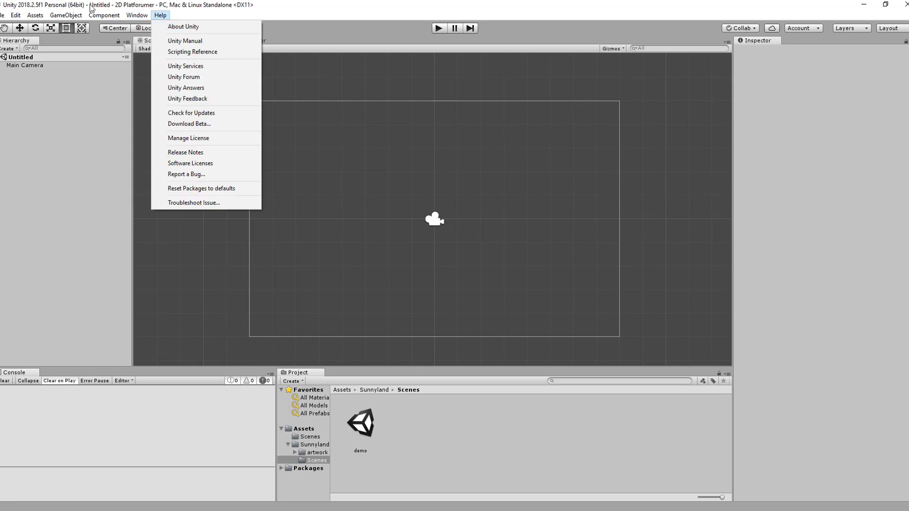
mouse_move(66, 16)
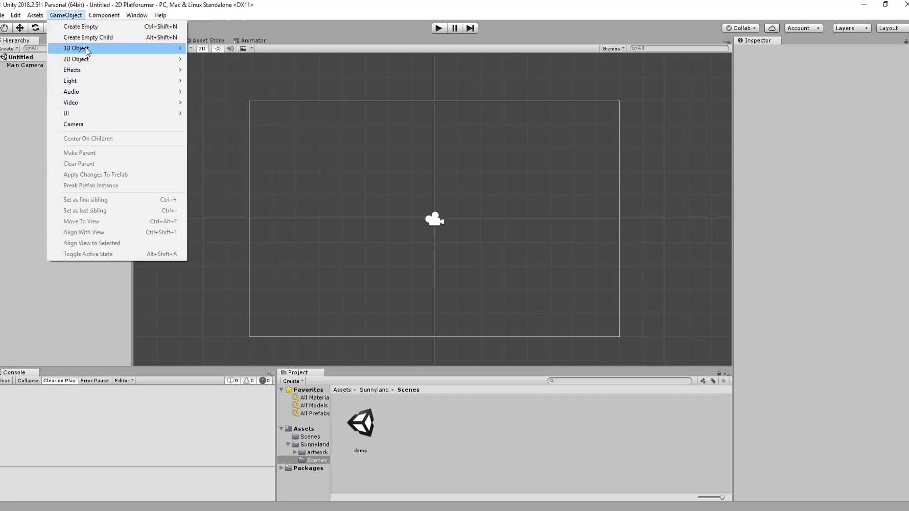
mouse_move(89, 59)
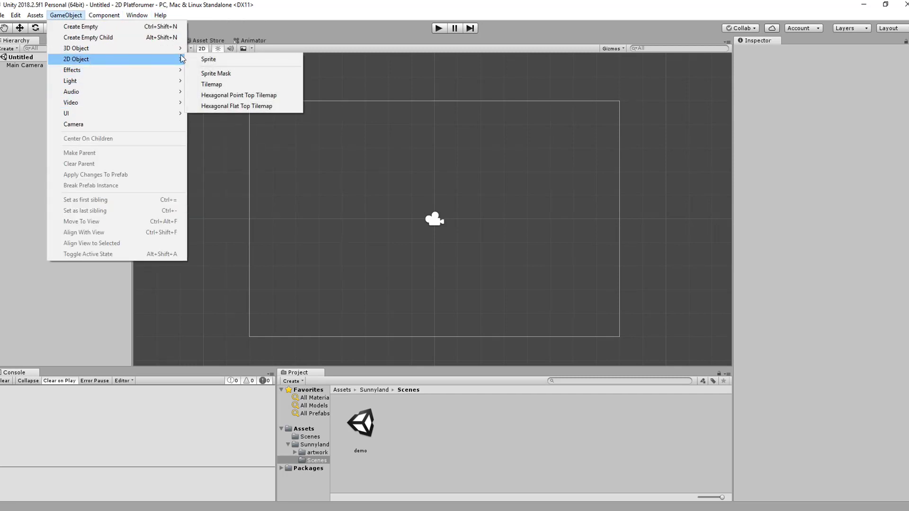
click(235, 86)
click(21, 74)
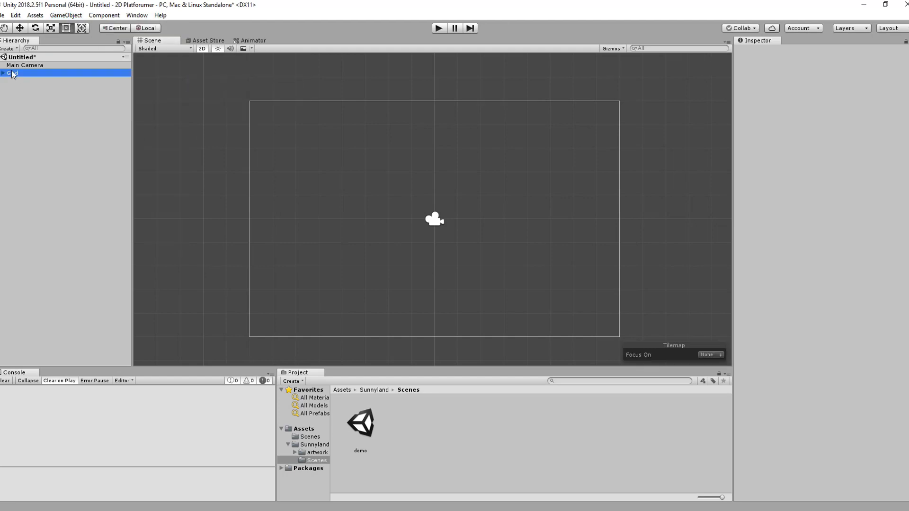
click(430, 229)
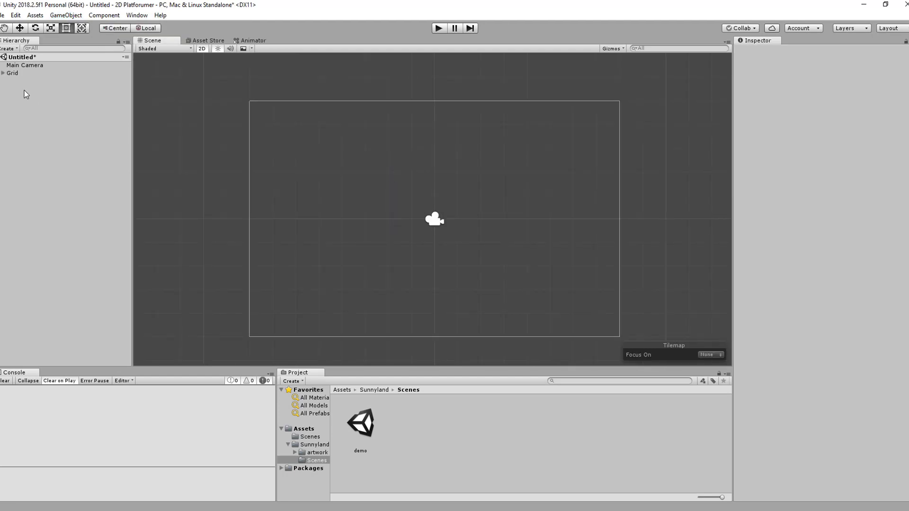
click(18, 74)
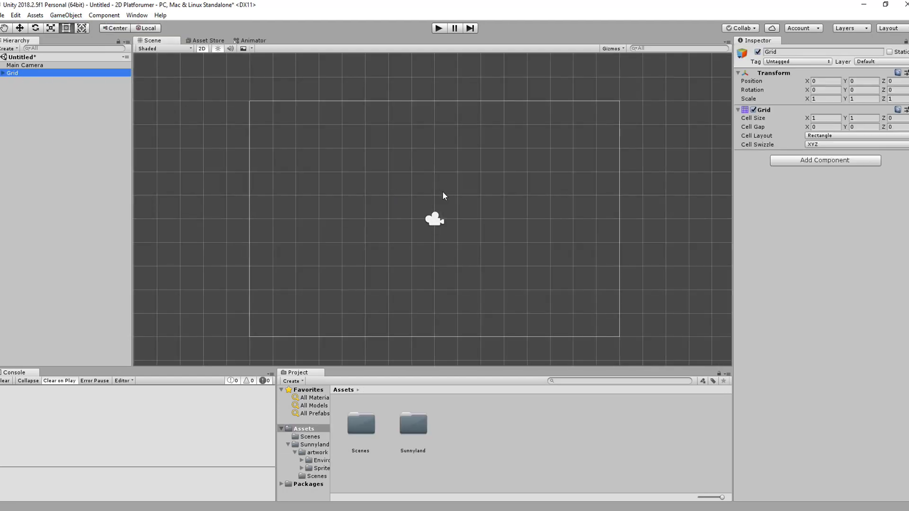
- Open the Tile Palette window and look over the tiles in the "2D textures" palette
click(137, 15)
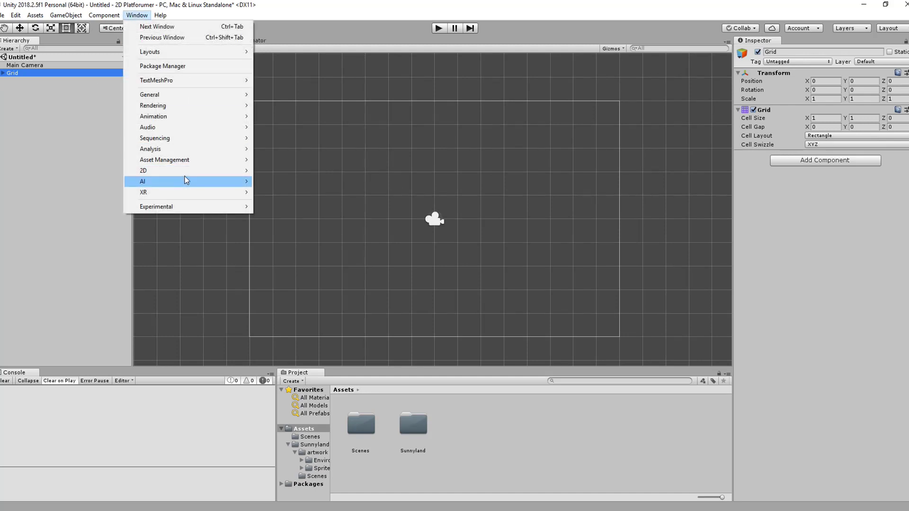
mouse_move(185, 172)
click(304, 184)
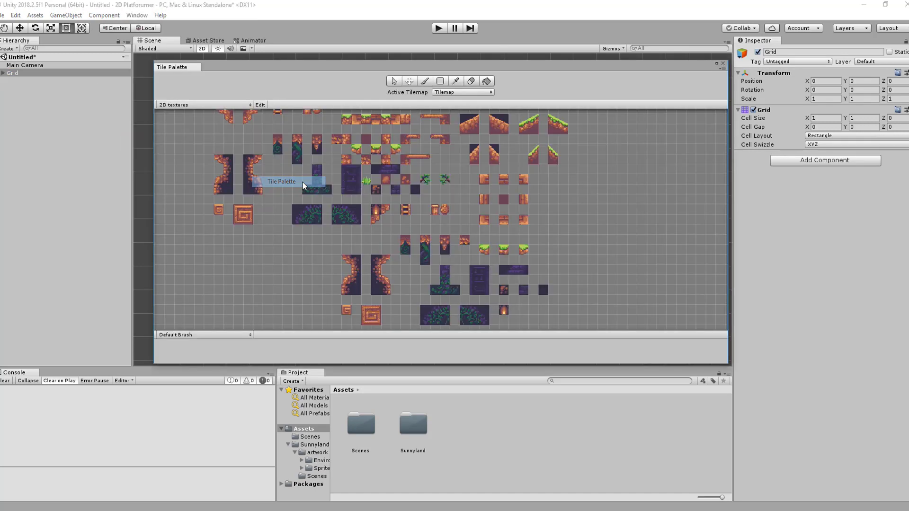
drag(394, 67, 458, 122)
scroll(465, 246, up, 2)
scroll(452, 252, down, 4)
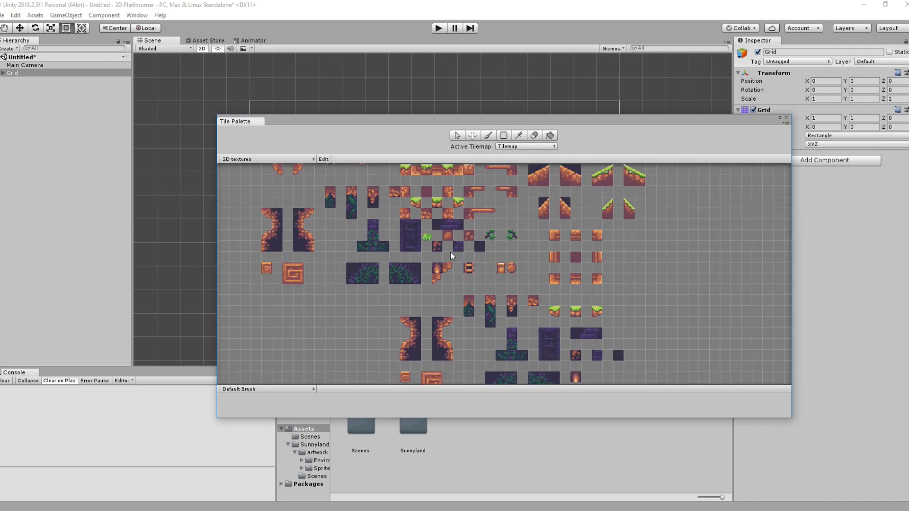
drag(350, 264, 318, 207)
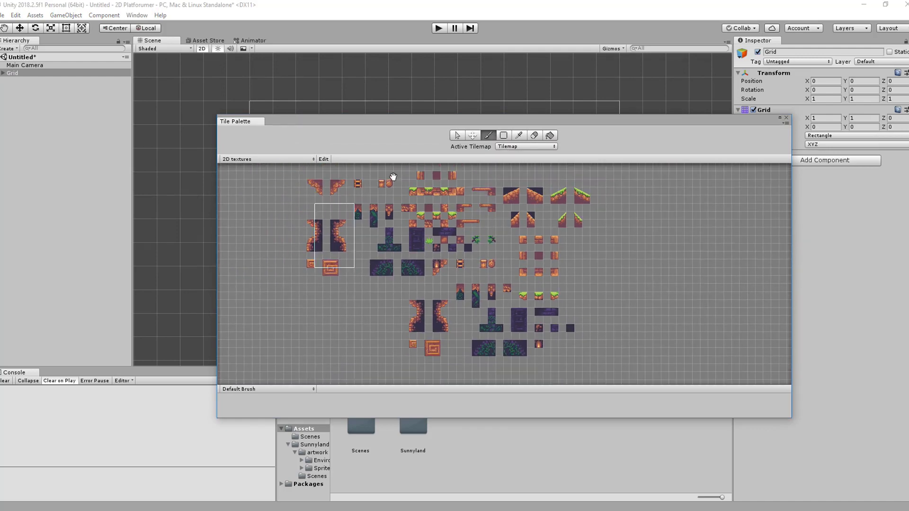
- Create a new tile palette named "2D Textures ground" with a Rectangle grid and save it in the project's Assets folder
middle_drag(393, 177, 433, 238)
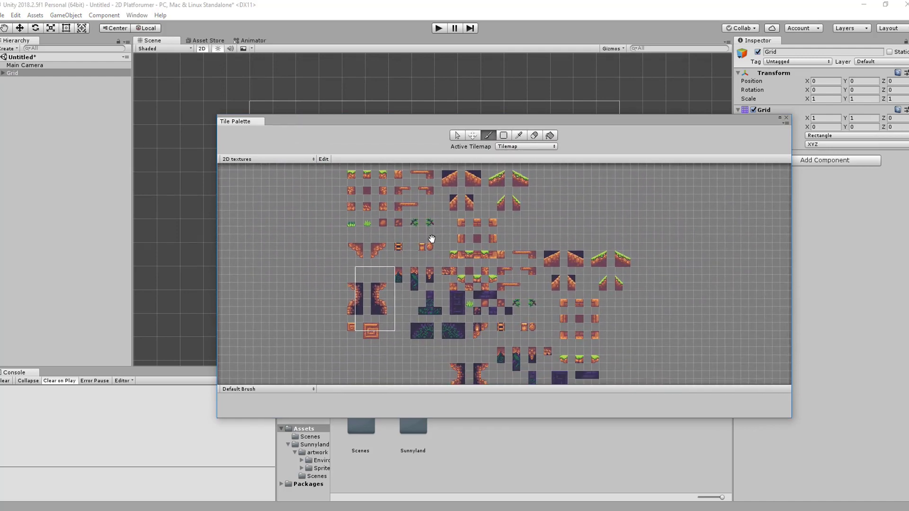
click(268, 161)
click(269, 179)
click(297, 182)
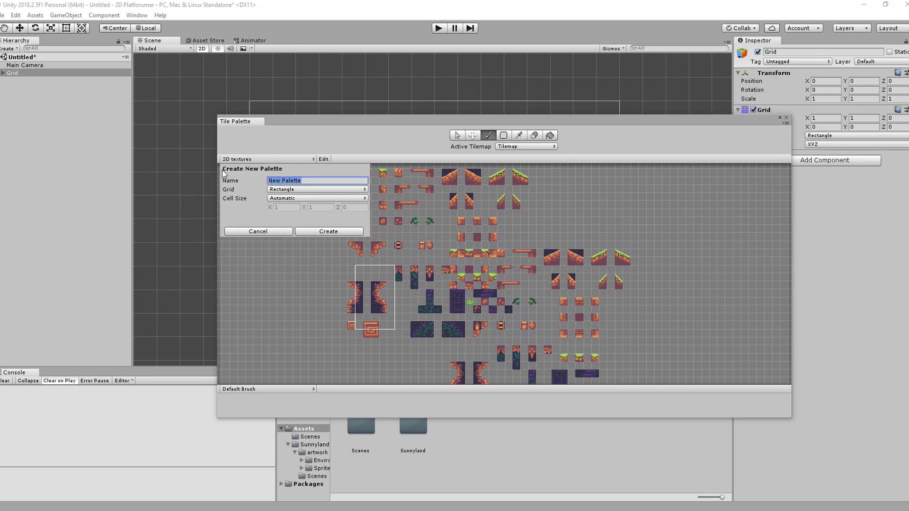
text(2d)
key(BackSpace)
text(D Textures ground)
click(322, 233)
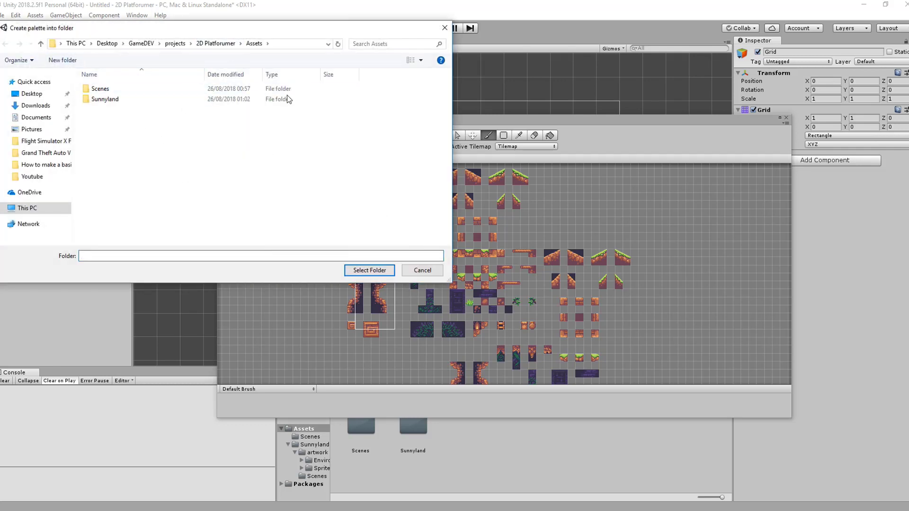
click(364, 271)
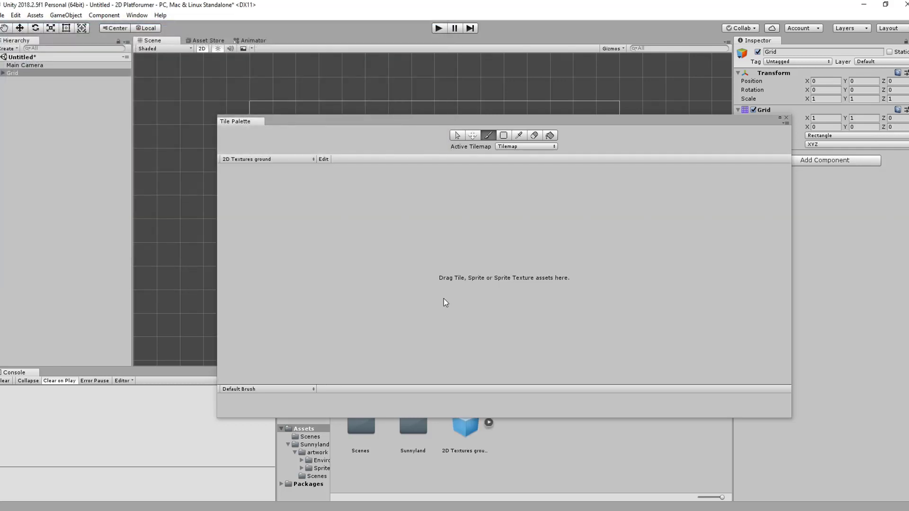
- Add the tileset-sliced texture from Sunnyland/artwork/Environment to the palette, generating its tiles in that folder and overwriting the existing assets
drag(484, 118, 430, 49)
double_click(411, 443)
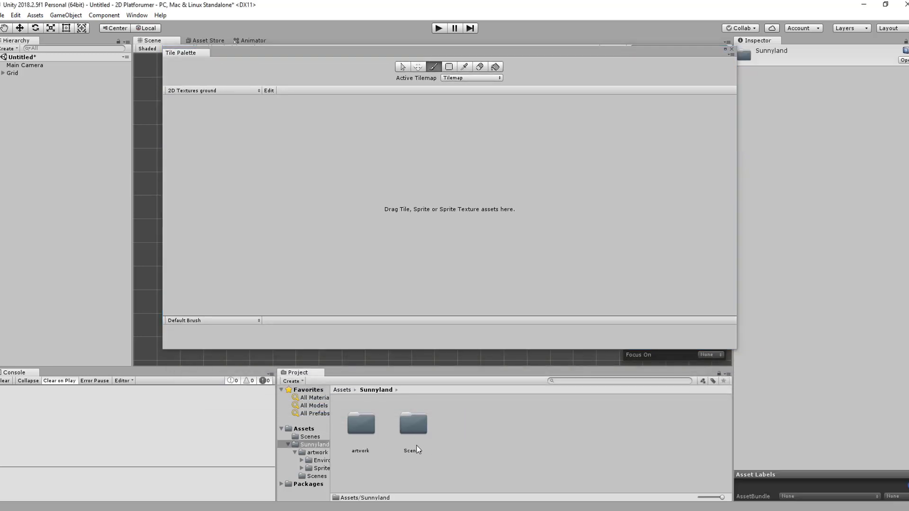
click(359, 428)
double_click(369, 428)
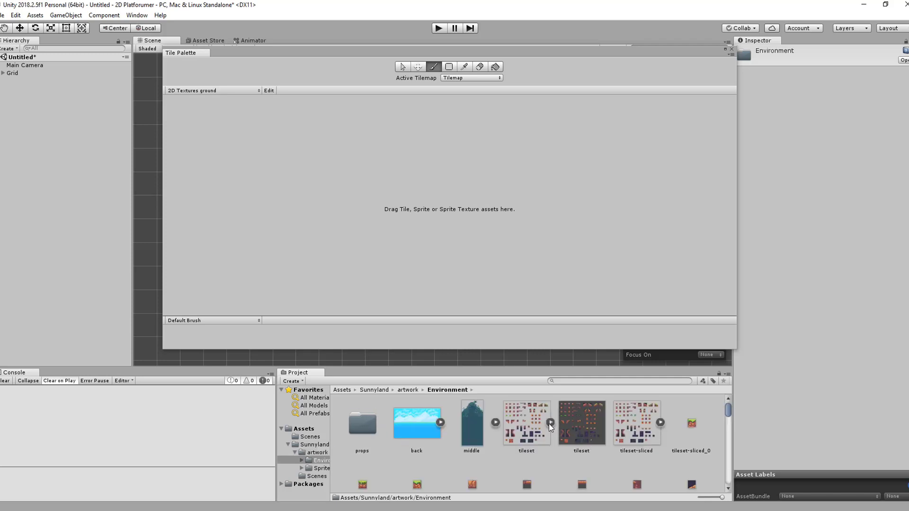
click(635, 425)
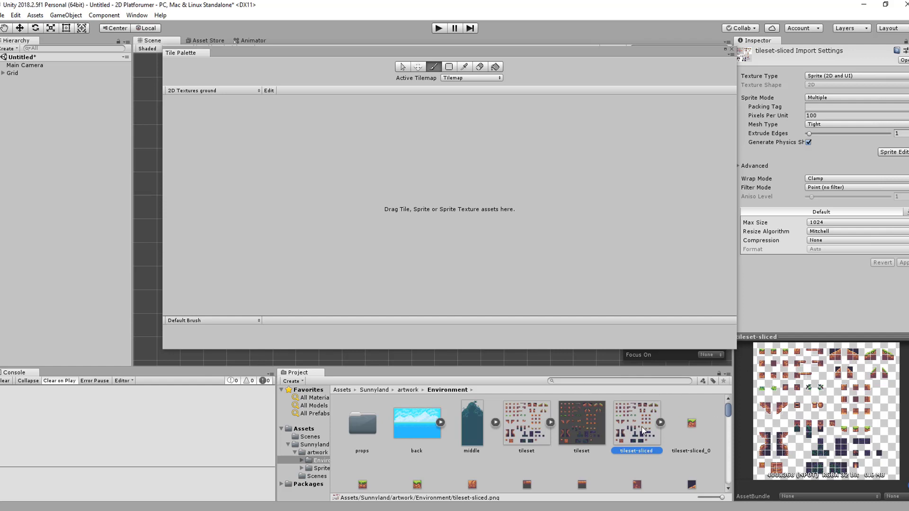
drag(641, 428, 482, 220)
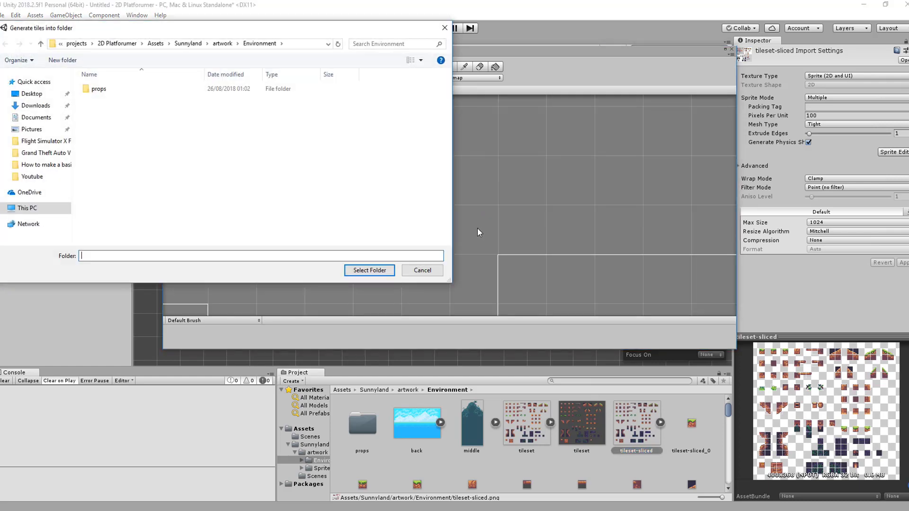
click(368, 275)
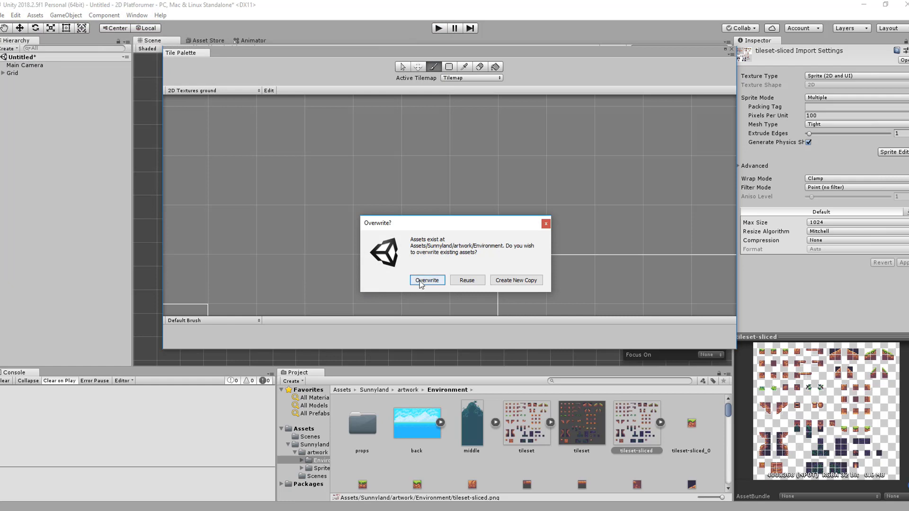
click(420, 281)
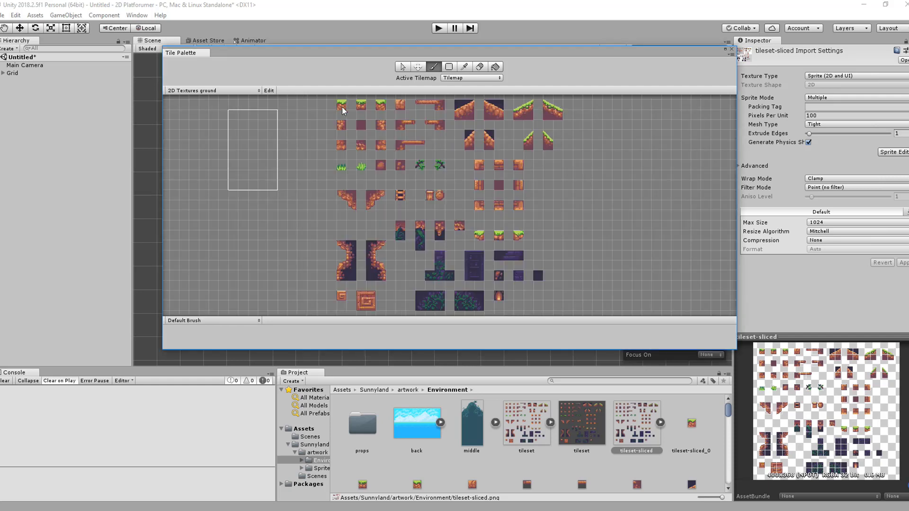
- Pick the first grass-topped tile from the palette and paint five spaced copies along the lower part of the camera area
click(340, 106)
drag(429, 52, 0, 75)
click(285, 283)
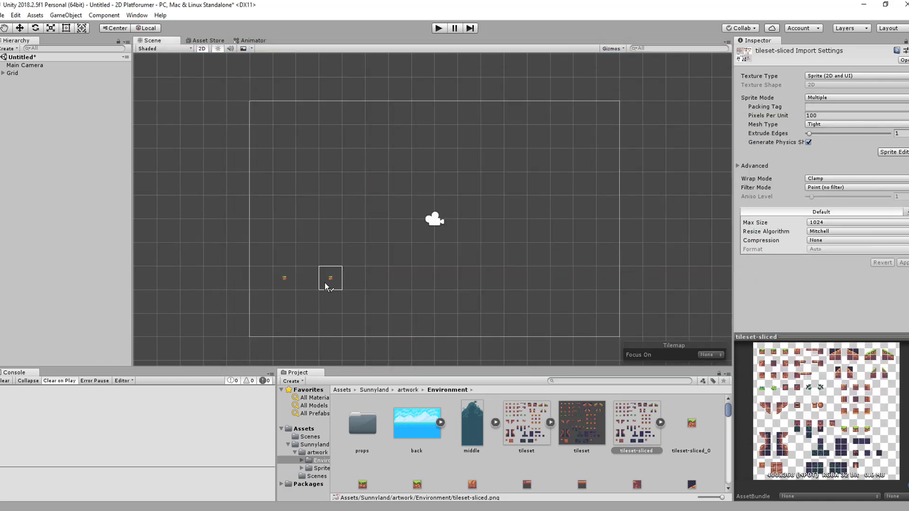
click(328, 282)
click(377, 285)
click(453, 285)
click(532, 285)
- Set the tileset-sliced texture's Pixels Per Unit to 15 and apply it, after trying 50 and 20
scroll(475, 309, up, 11)
mouse_move(399, 305)
middle_down()
mouse_move(475, 309)
mouse_move(532, 273)
middle_up()
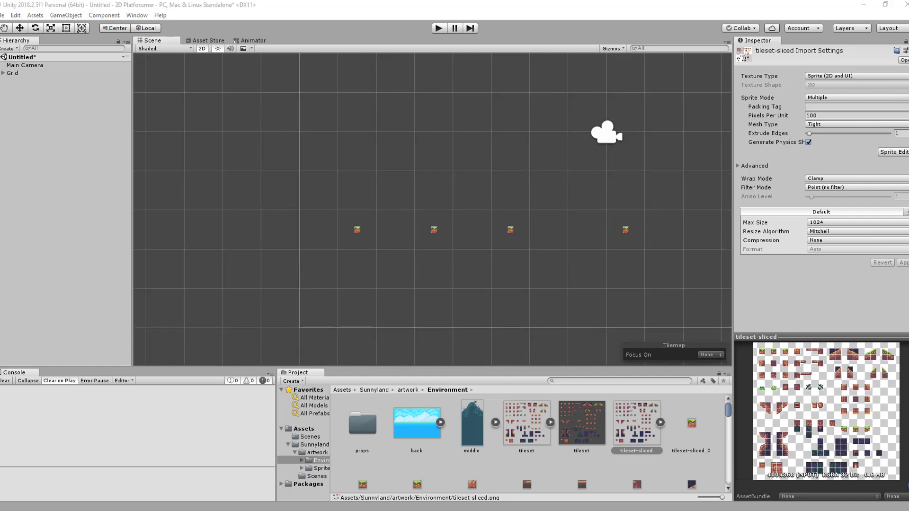
drag(908, 90, 908, 118)
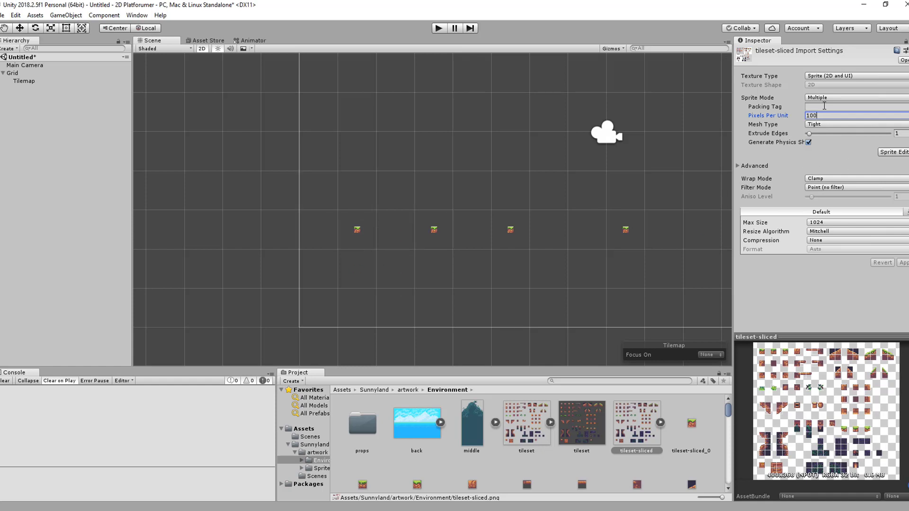
drag(813, 114, 766, 110)
key(BackSpace)
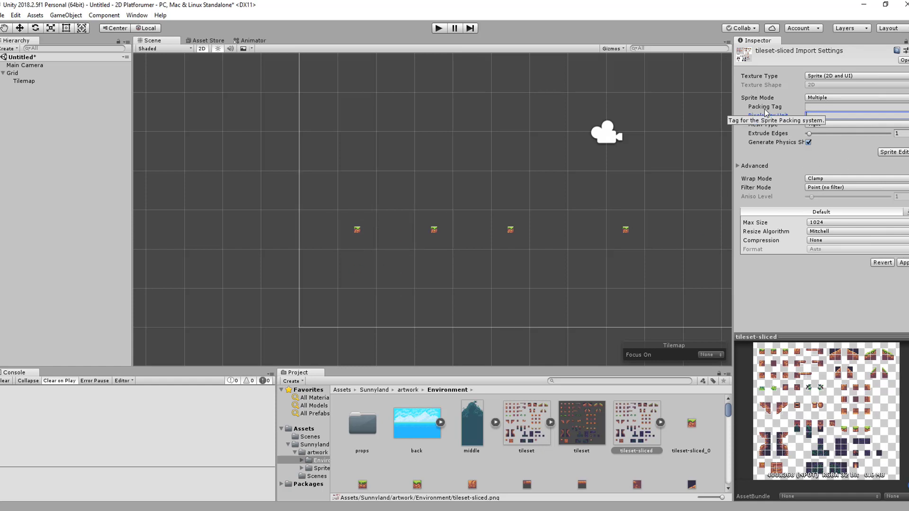
text(50)
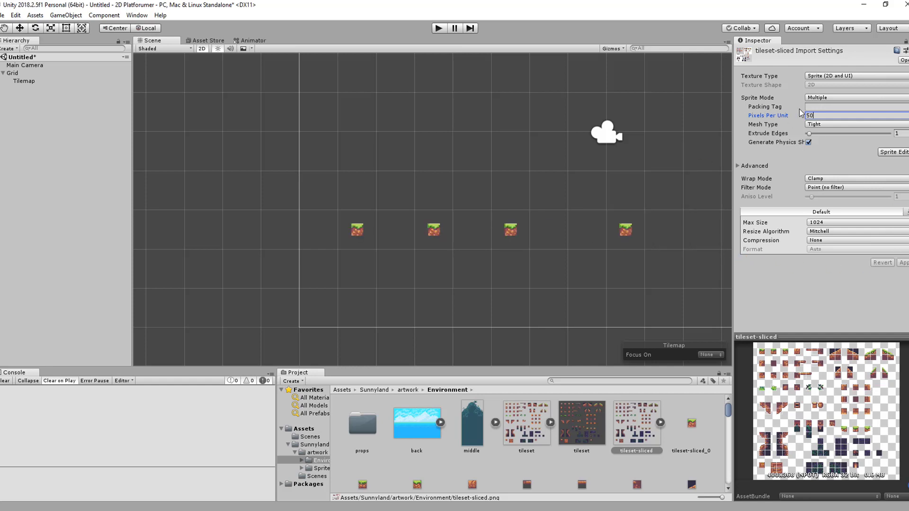
drag(795, 119, 715, 114)
click(904, 263)
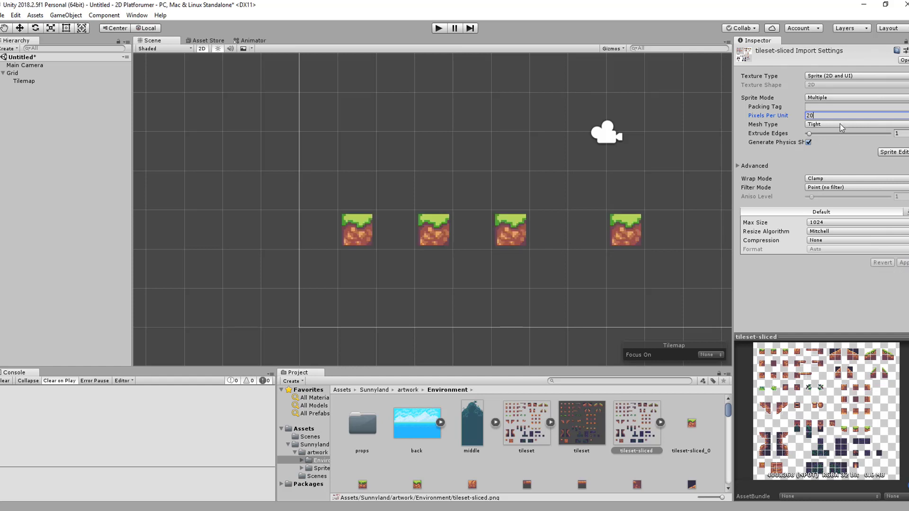
drag(797, 120, 729, 116)
click(905, 263)
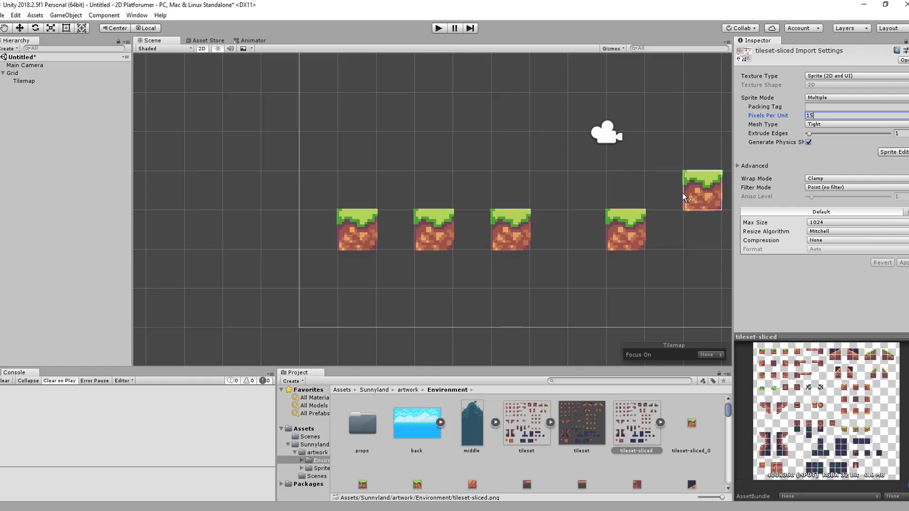
- Paint grass tiles into the gaps and onward to form a continuous row of 14 from the camera frame's left edge
scroll(555, 251, down, 2)
mouse_move(610, 237)
middle_down()
mouse_move(555, 252)
mouse_move(597, 250)
middle_up()
click(558, 257)
click(538, 255)
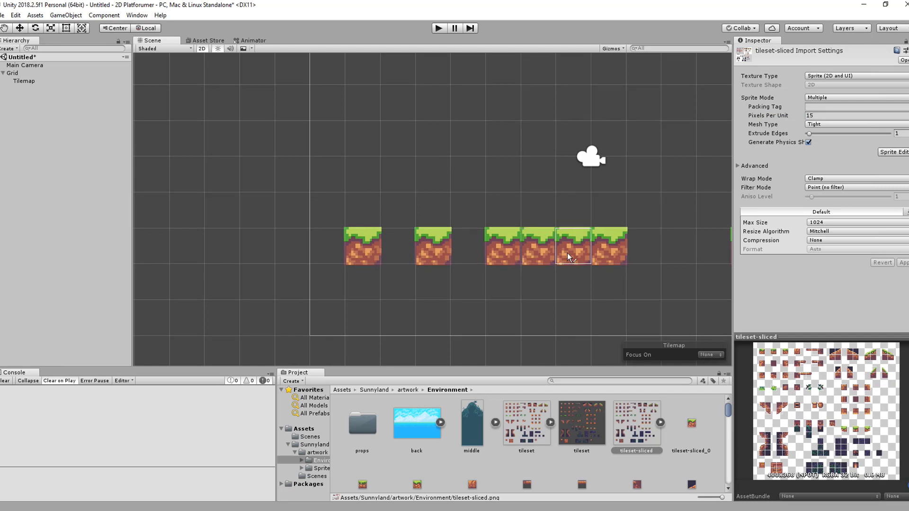
click(645, 249)
click(338, 252)
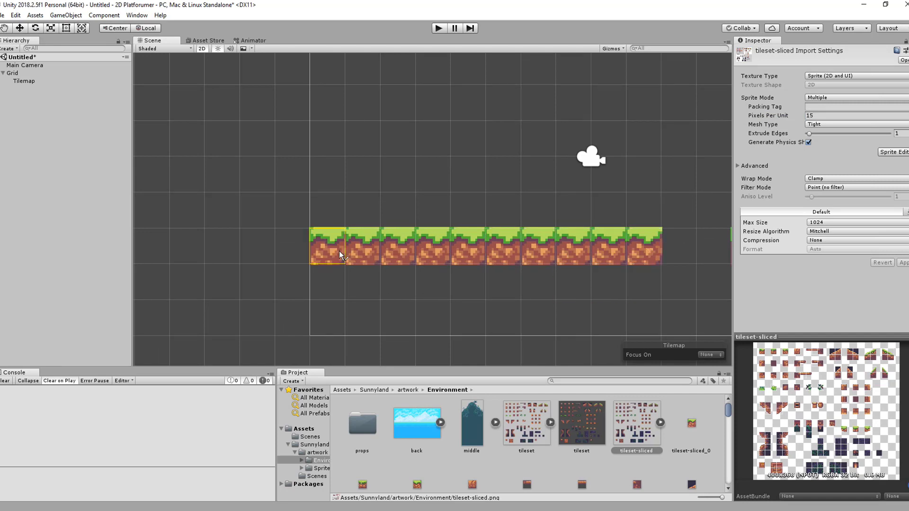
middle_drag(490, 255, 349, 240)
drag(530, 231, 647, 230)
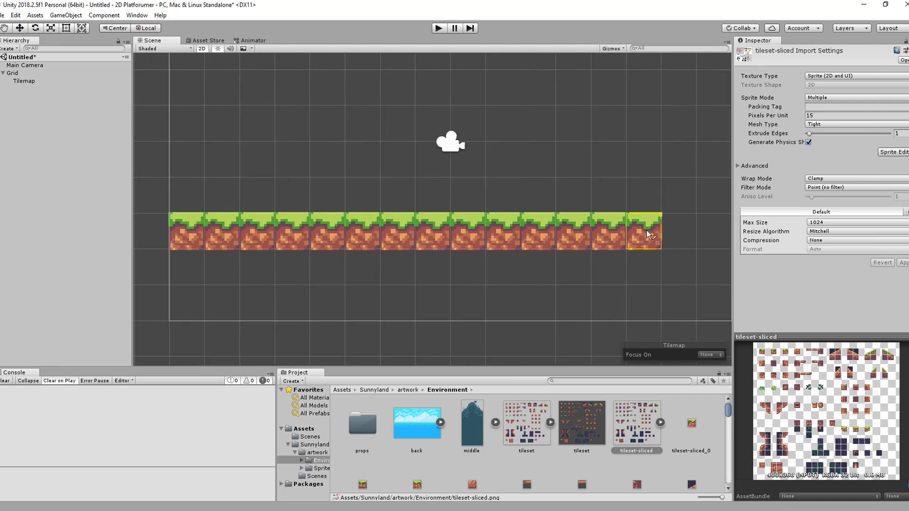
- Fill the two rows beneath the grass with the brown dirt tile and check the ground in the Game view
drag(908, 120, 270, 152)
scroll(453, 286, down, 9)
click(507, 361)
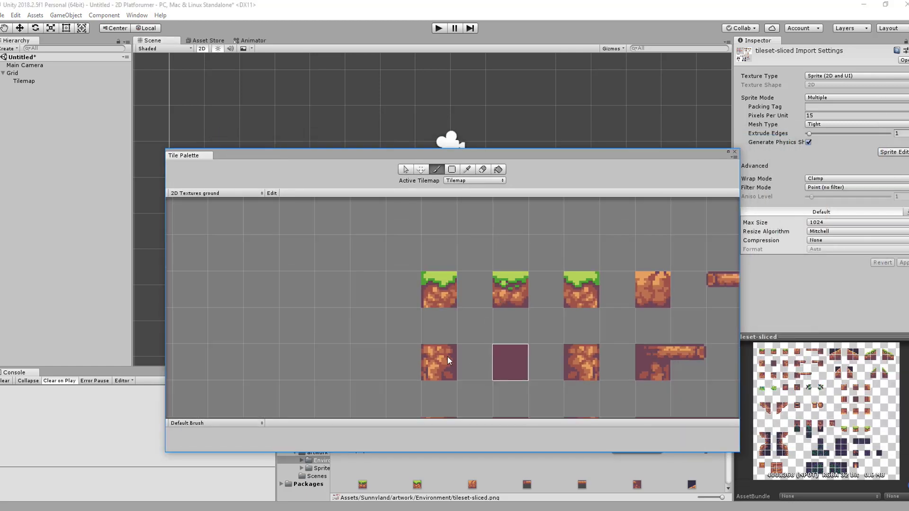
click(447, 357)
drag(454, 153, 908, 171)
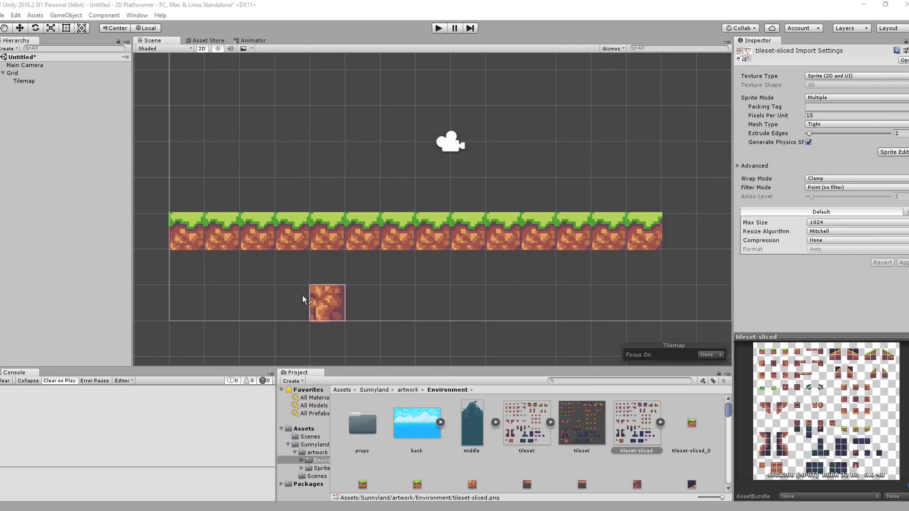
mouse_move(187, 268)
mouse_down()
mouse_move(664, 280)
mouse_move(651, 293)
mouse_move(492, 303)
mouse_move(182, 304)
mouse_up()
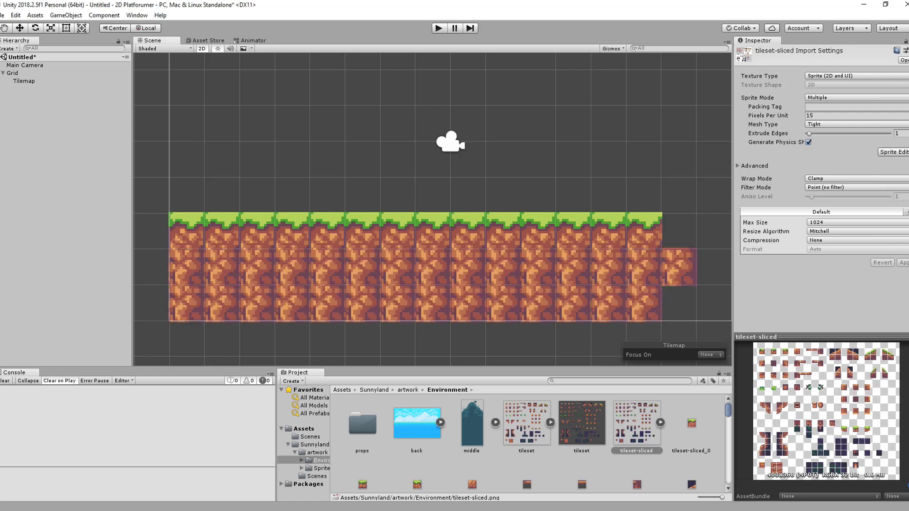
drag(908, 42, 299, 9)
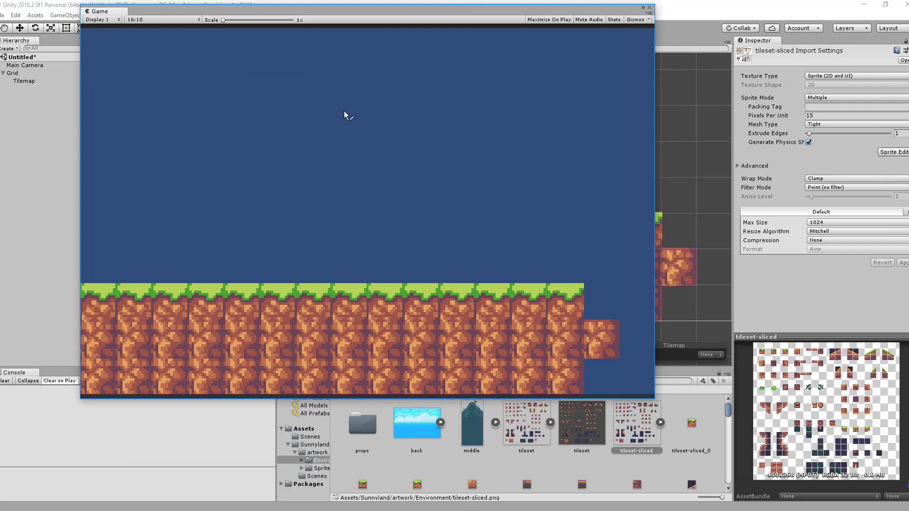
drag(470, 12, 908, 142)
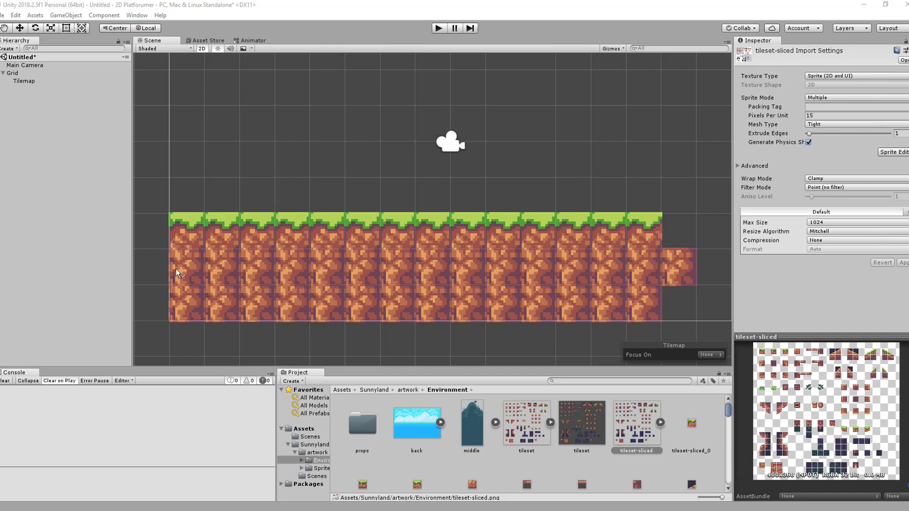
- Create an empty game object named "Ground Col" and add a Box Collider 2D component to it
right_click(63, 131)
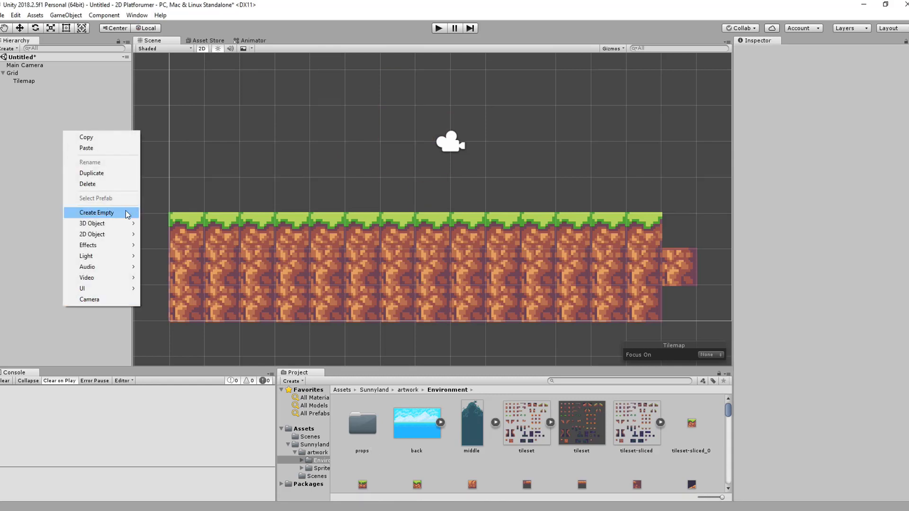
click(129, 210)
click(821, 51)
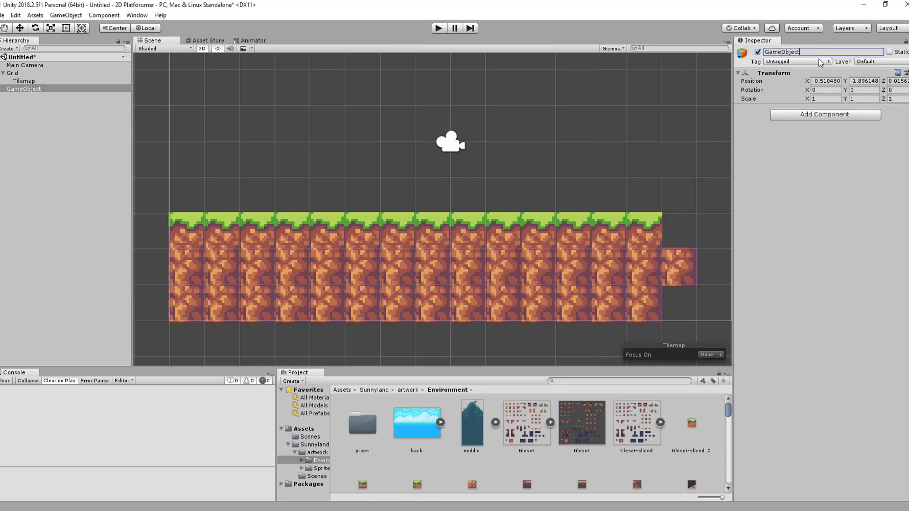
text(Ground Col)
key(Return)
click(832, 116)
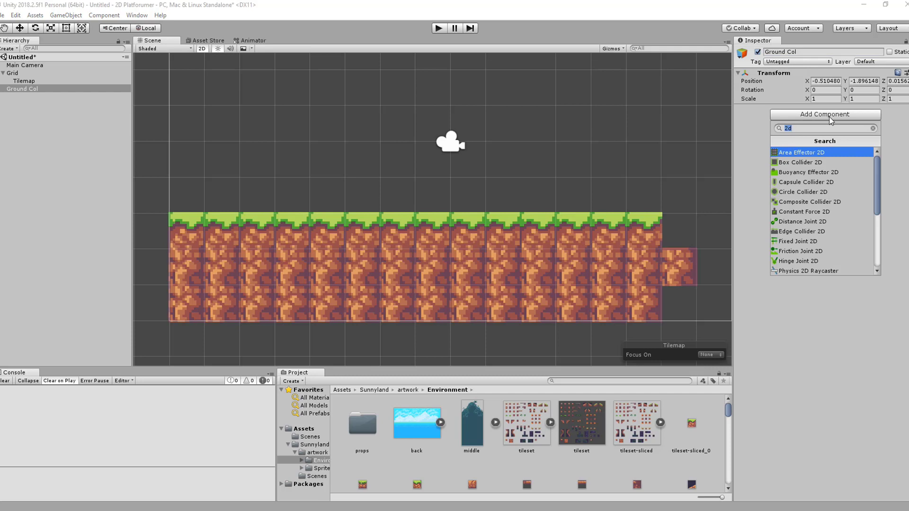
click(812, 163)
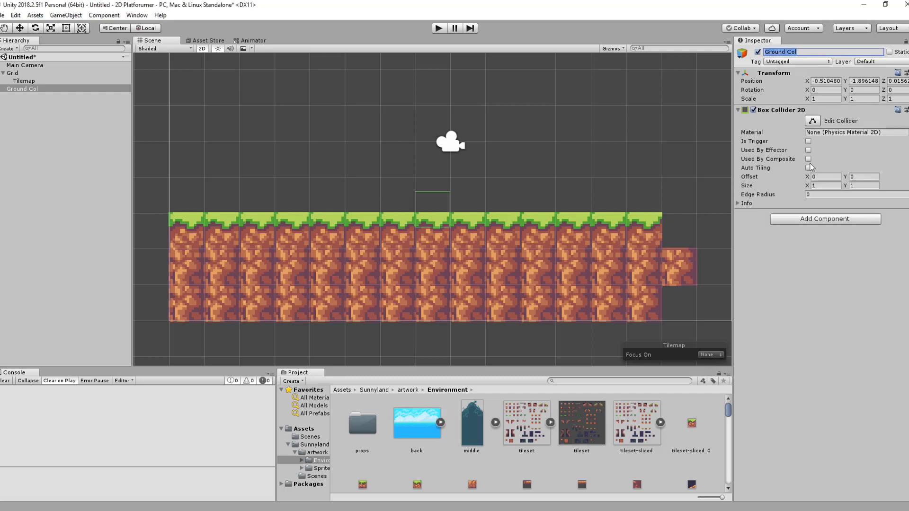
- Move Ground Col onto the leftmost grass tile, at about X -7.51, Y -2.48
click(19, 28)
drag(468, 209, 220, 209)
drag(180, 163, 181, 189)
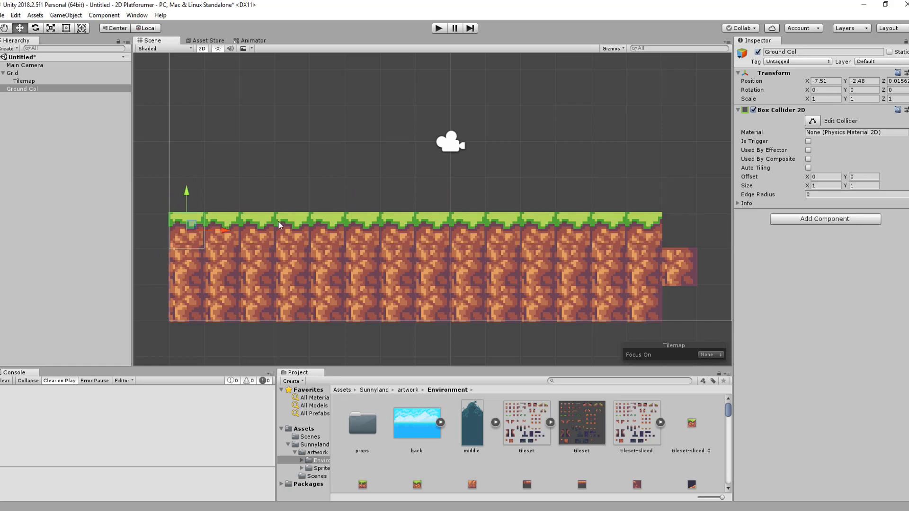
- Stretch Ground Col's box collider over the whole ground block, about 14.03 by 3.03, and make the object a child of Grid
click(814, 121)
drag(203, 230, 661, 244)
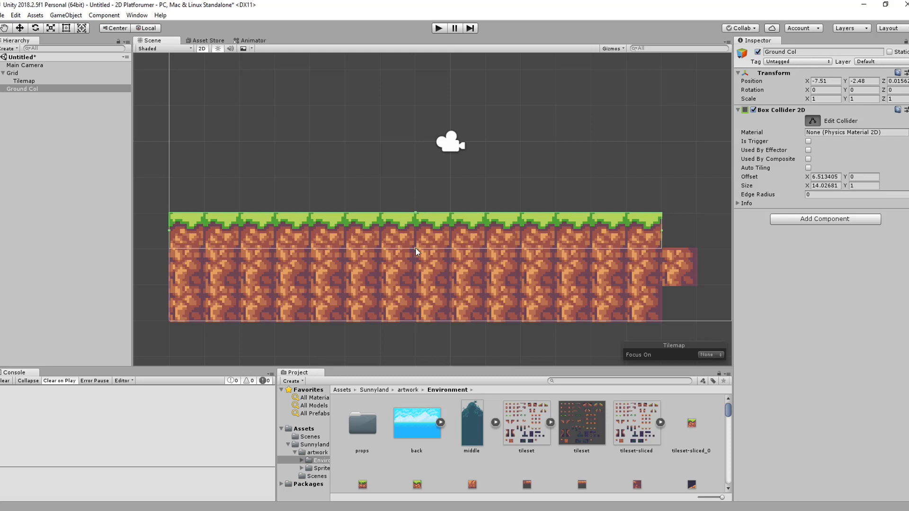
drag(416, 248, 408, 321)
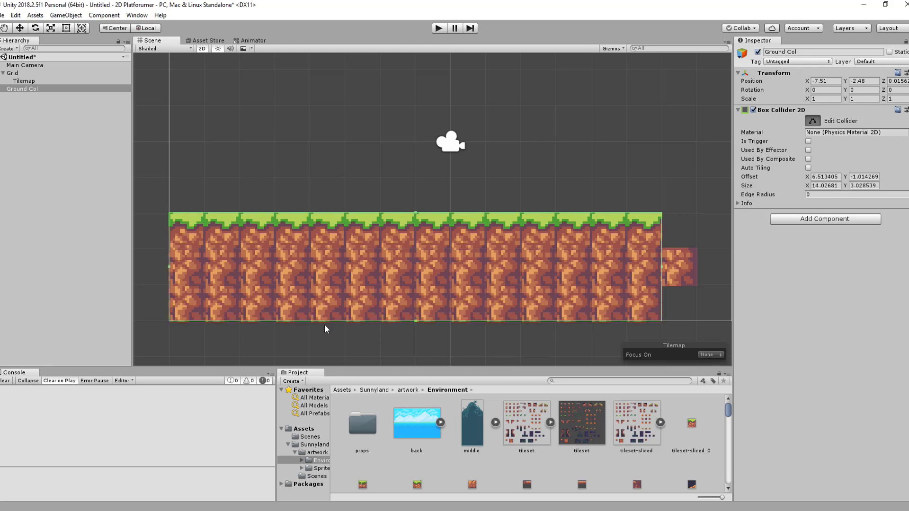
click(325, 325)
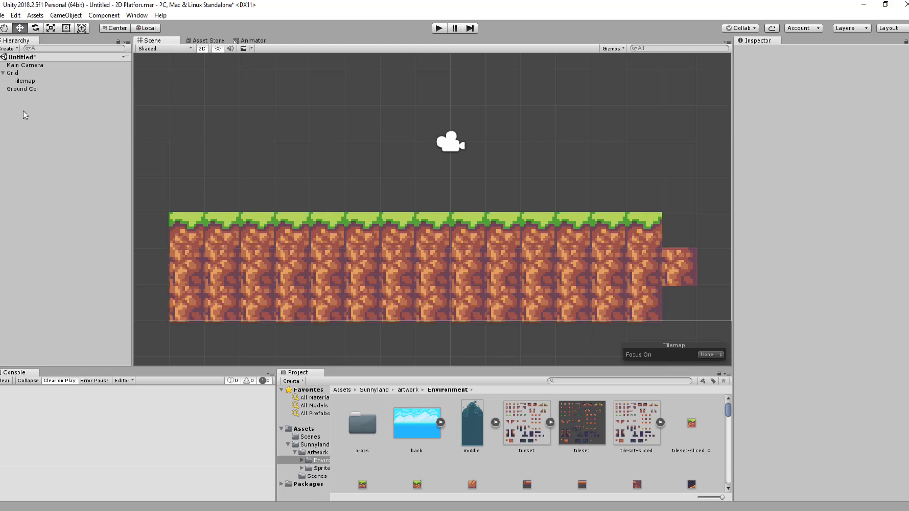
click(22, 89)
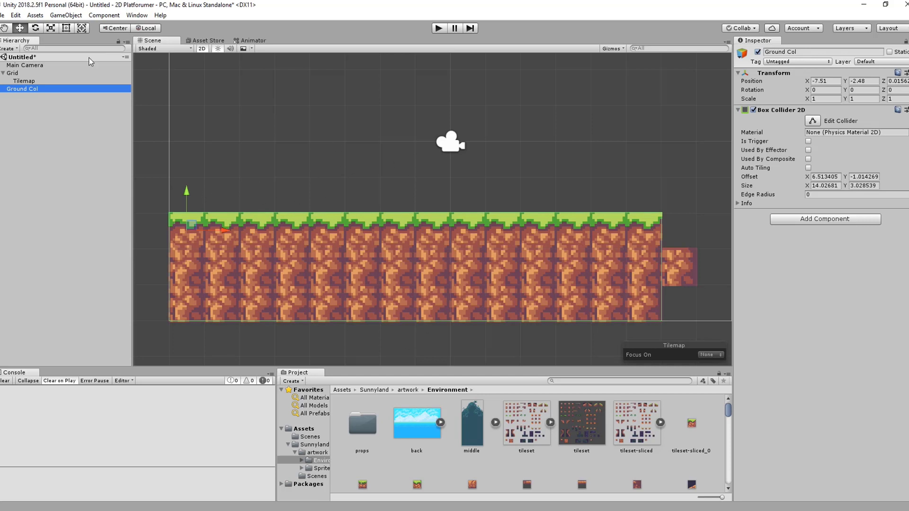
drag(21, 88, 19, 75)
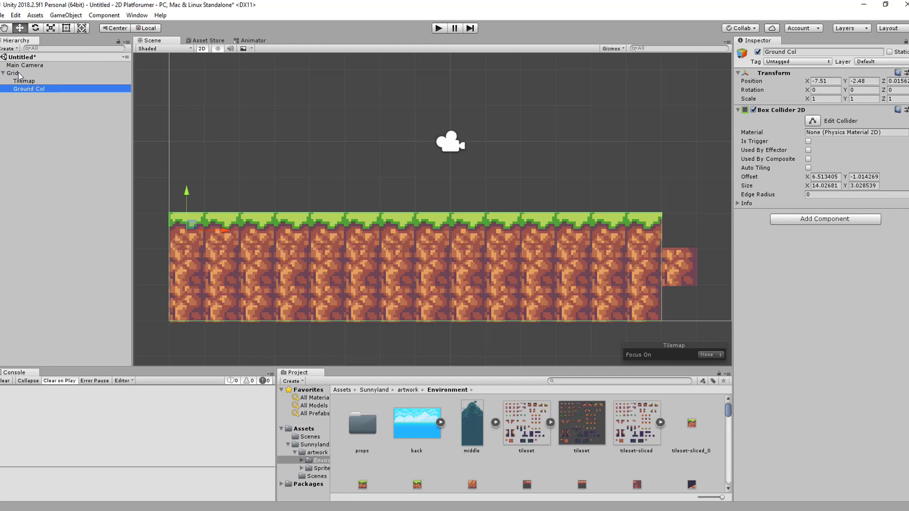